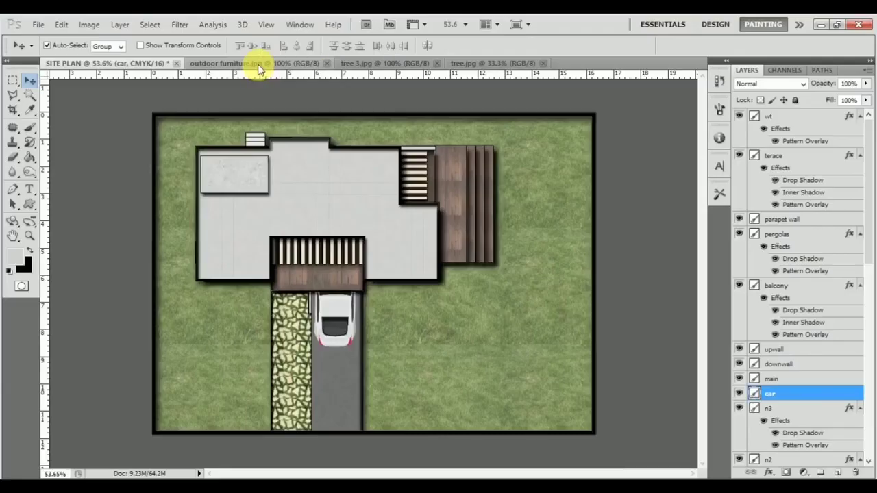
Switch to the outdoor furniture.jpg document
left_click(258, 64)
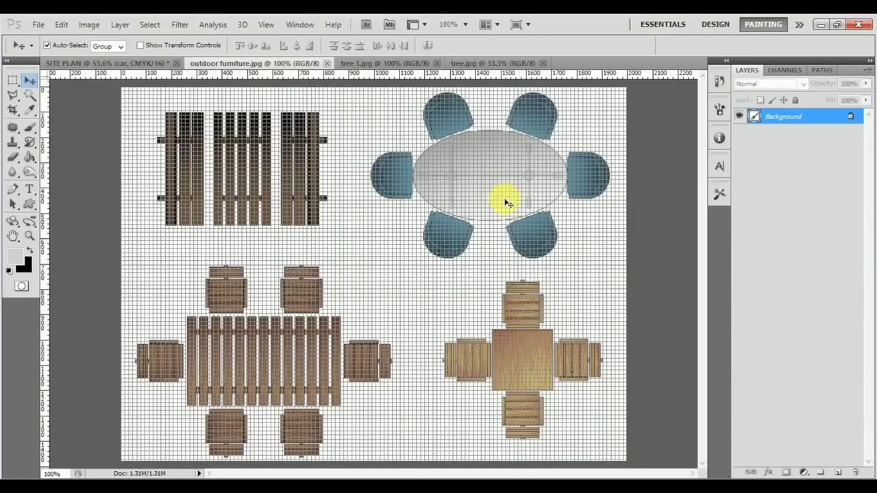
Hide the grid on the furniture image and begin unlocking its Background layer
key("ctrl+apostrophe")
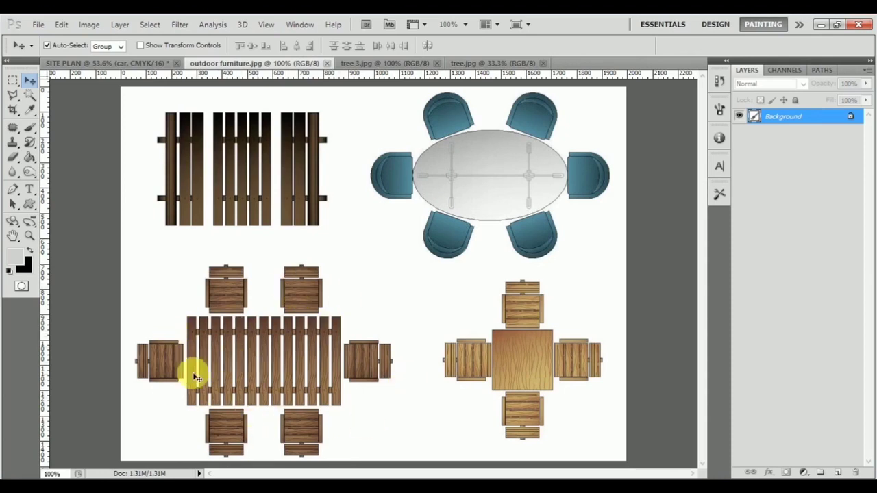
double_click(827, 118)
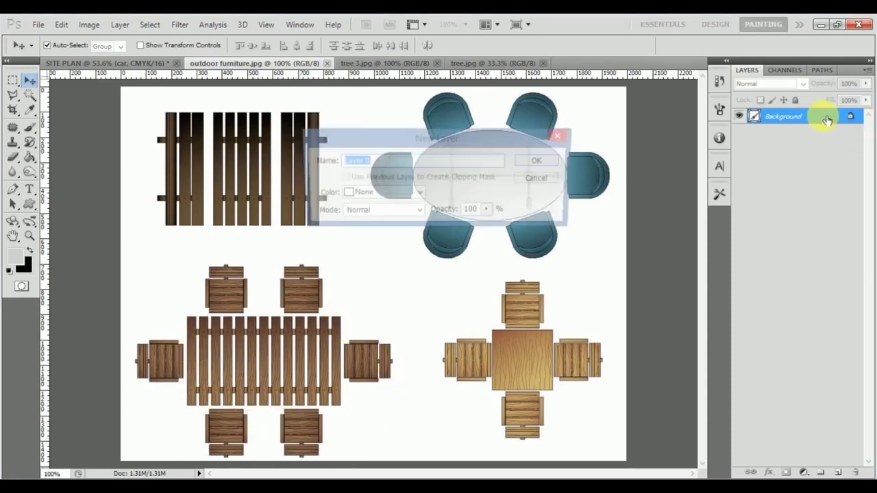
Make Layer 0, select every white area with Magic Wand plus Similar, then undo a trial delete
left_click(540, 161)
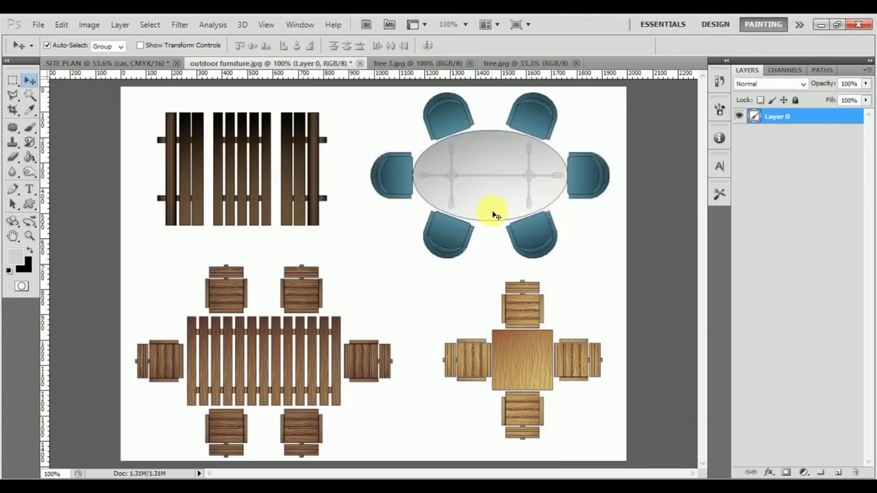
left_click(29, 95)
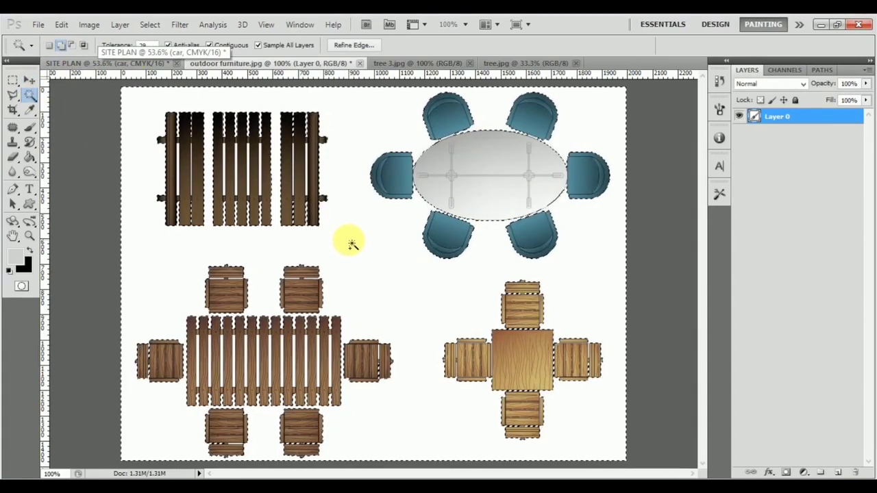
right_click(352, 244)
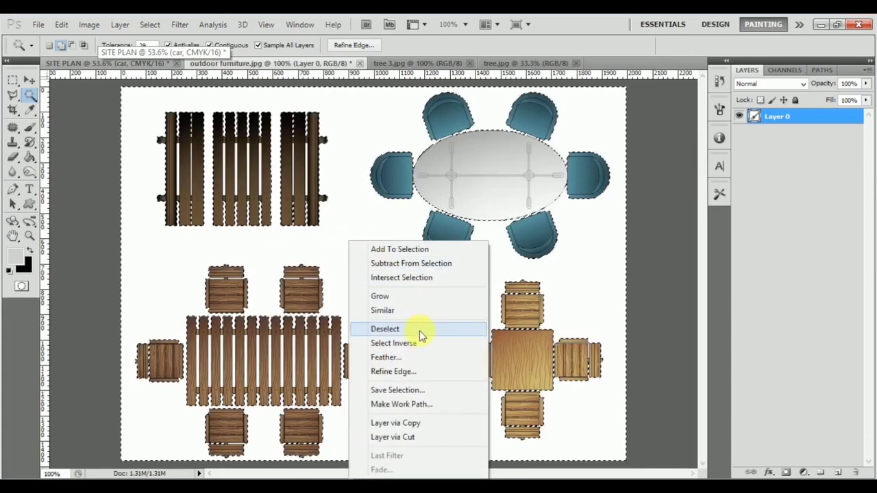
left_click(417, 313)
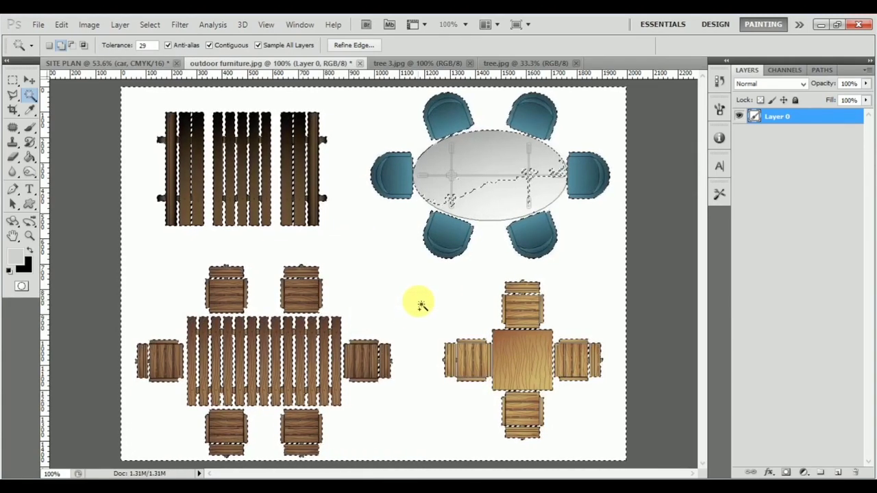
key("Delete")
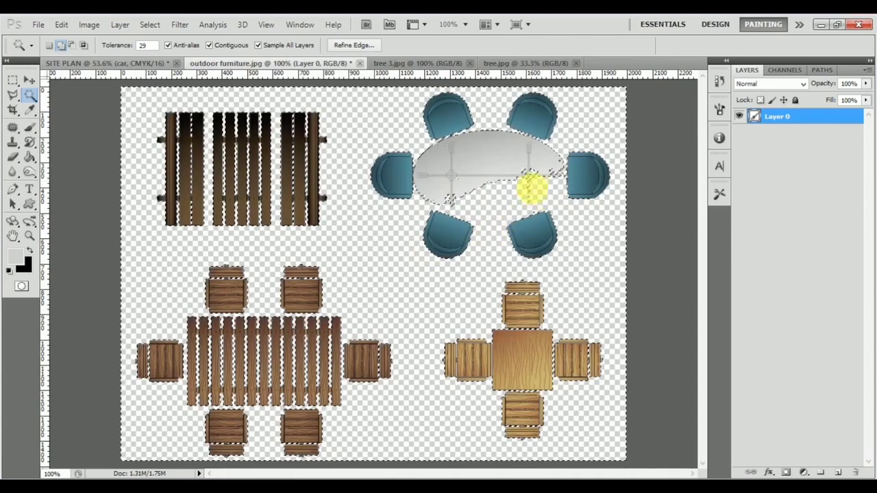
key("ctrl+z")
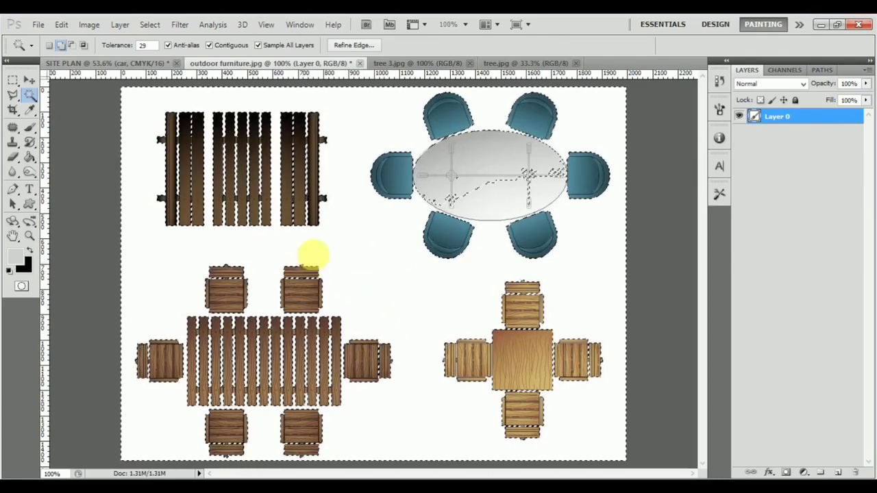
Delete the selected white areas and deselect, leaving the furniture on transparency
key("Delete")
key("ctrl+d")
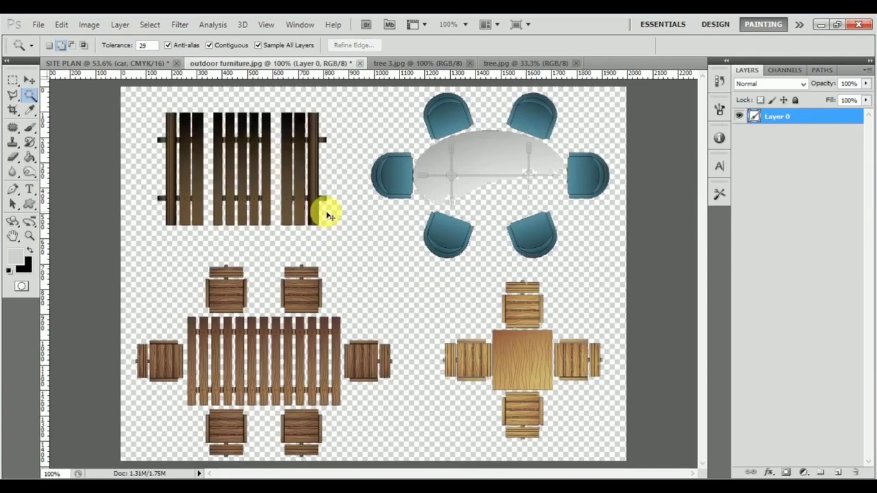
Marquee-select the lower-left rectangular dining set and drag it into the SITE PLAN document
left_click(15, 80)
left_click_drag(402, 263, 174, 470)
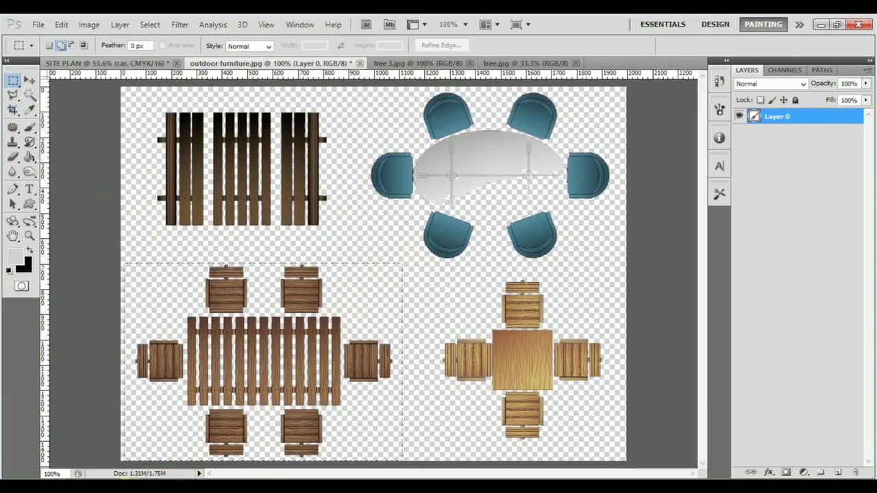
left_click(30, 81)
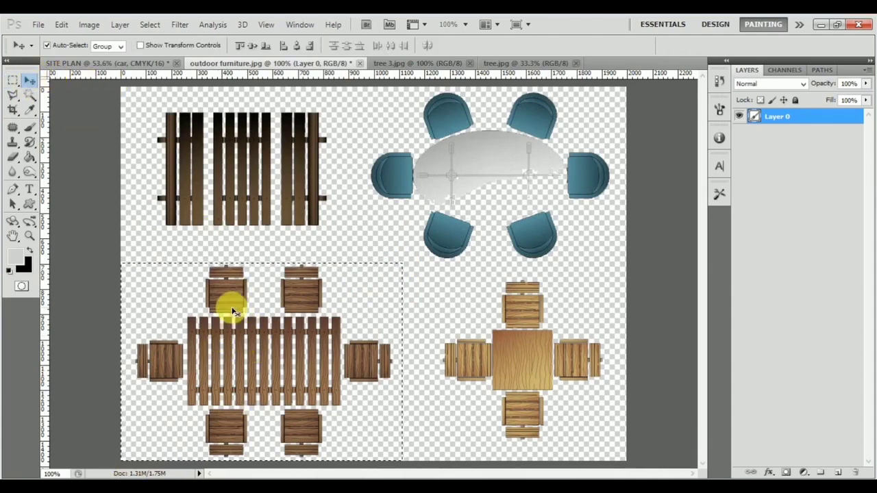
left_click_drag(229, 297, 452, 313)
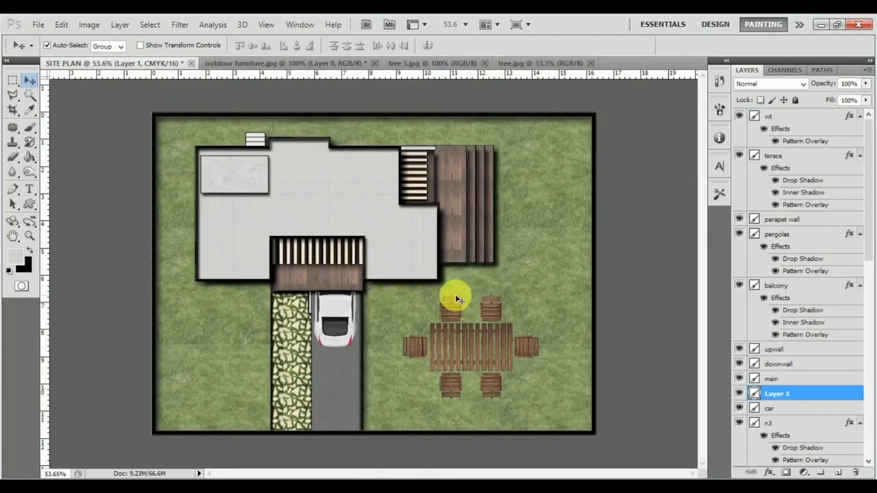
Scale the dining set down to about 43.28%
key("ctrl+t")
left_click_drag(544, 294, 549, 205)
key("Return")
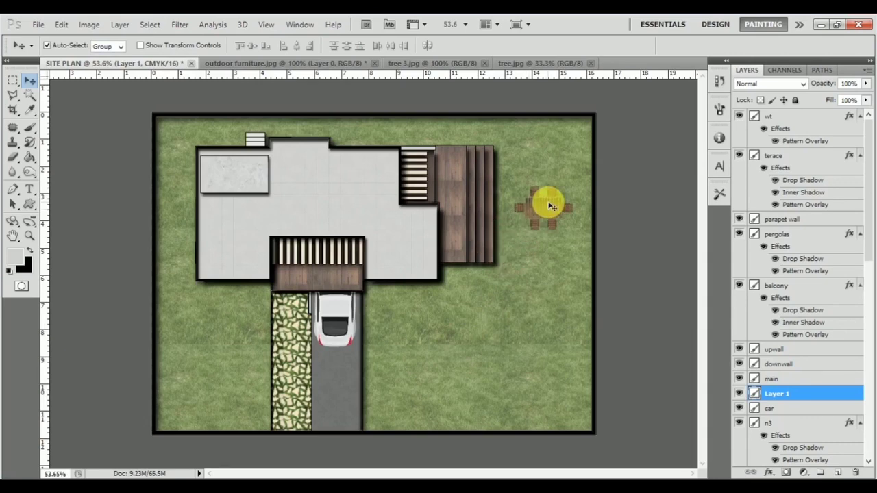
Rotate the dining set 90° and nudge it onto the lawn beside the terrace
key("ctrl+t")
left_click_drag(596, 188, 564, 268)
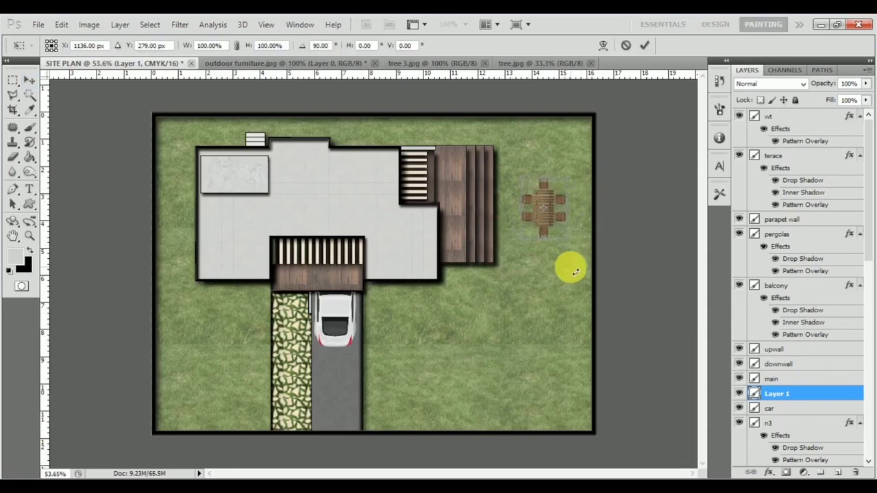
key("Return")
left_click_drag(536, 219, 536, 216)
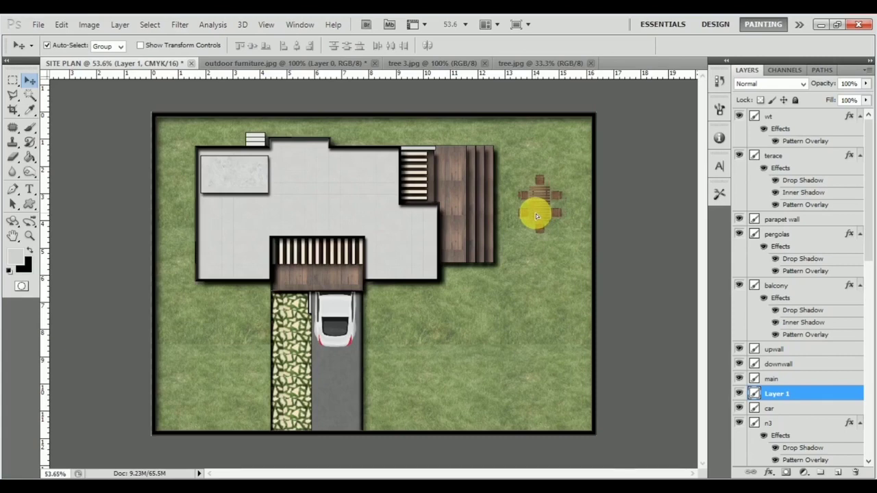
scroll(490, 276, "down", 2)
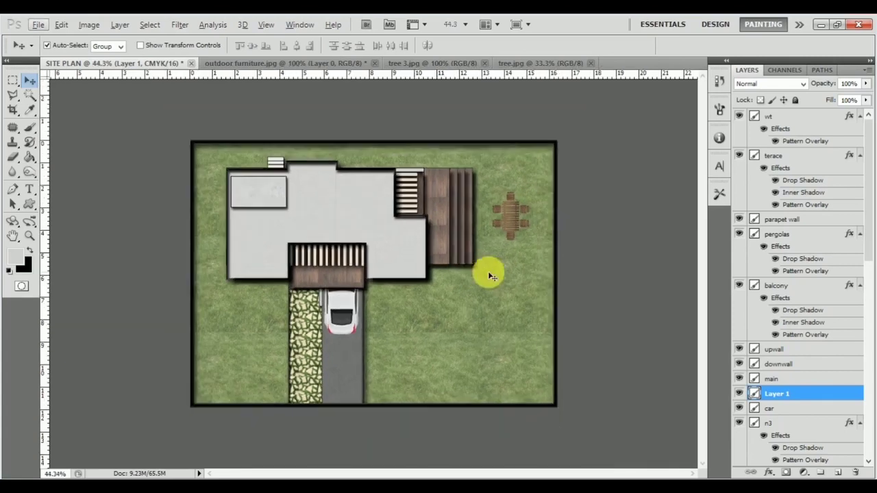
scroll(485, 243, "up", 2)
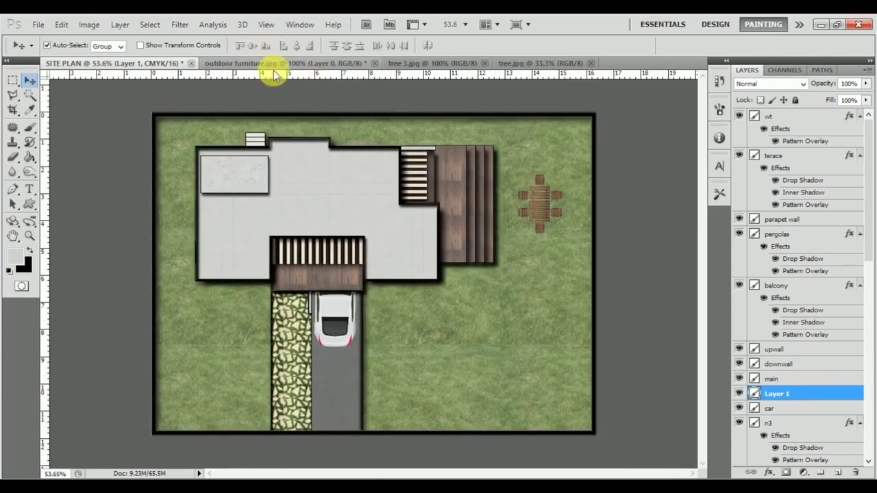
Close the furniture image without saving and bring up tree 3.jpg with the grid hidden
left_click(374, 64)
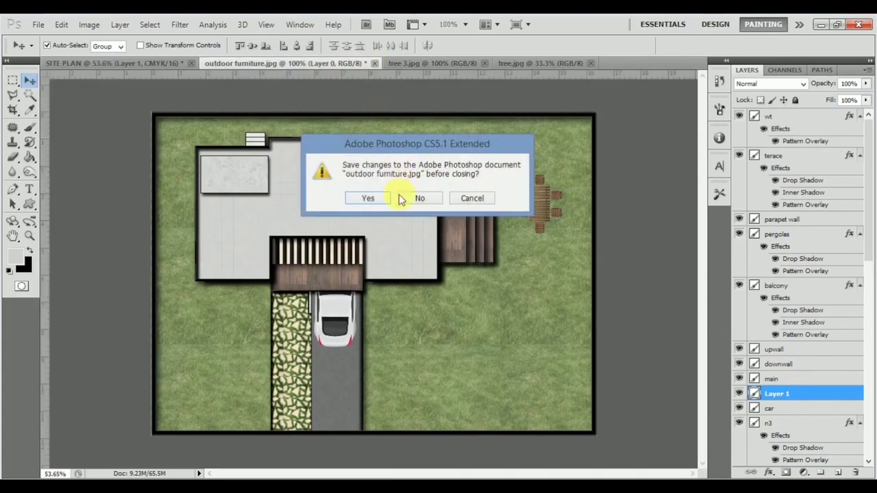
left_click(420, 202)
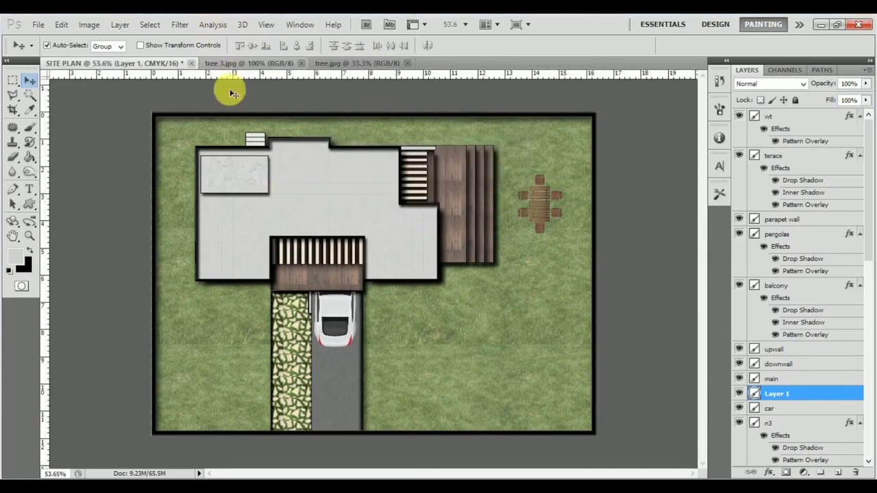
left_click(251, 66)
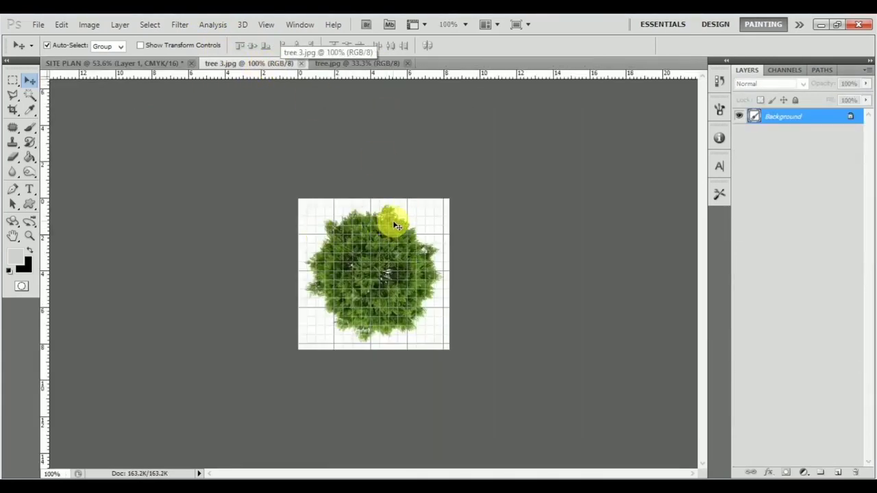
key("ctrl+apostrophe")
scroll(425, 231, "up", 5)
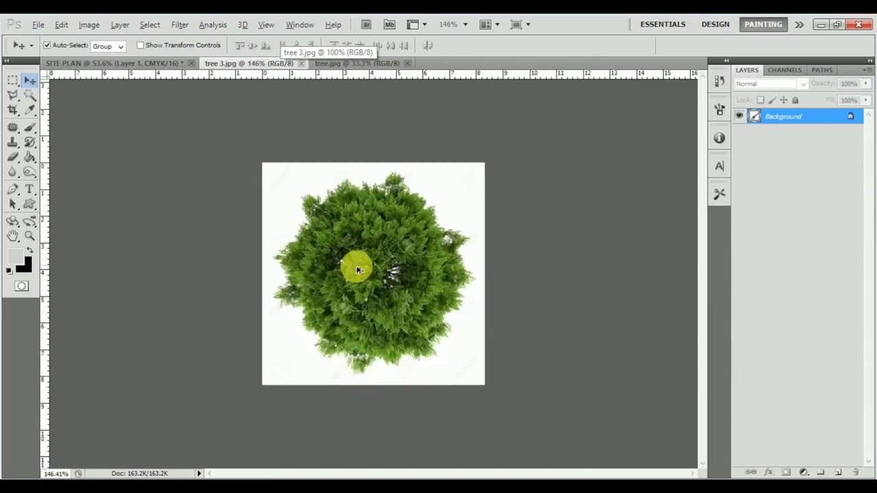
Magic Wand the white around tree 3 and convert its Background to Layer 0
key("w")
key("alt+w")
key("Escape")
left_click(464, 189)
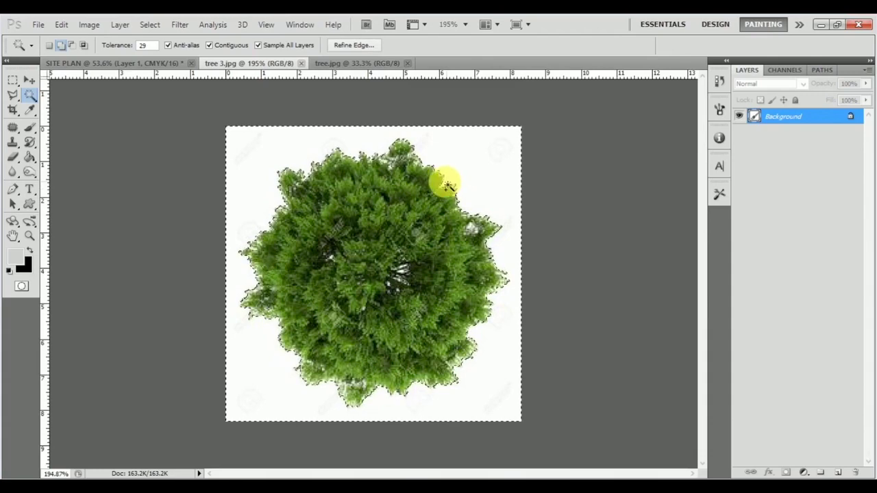
key("shift+F5")
left_click(539, 119)
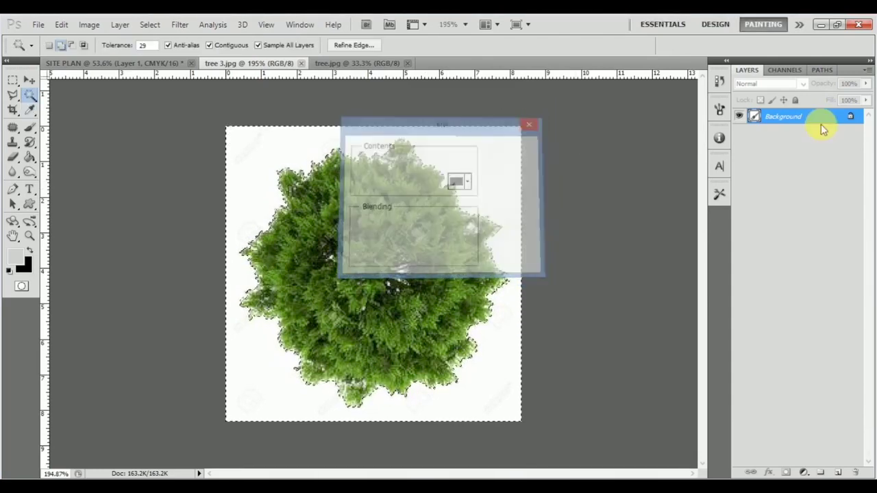
double_click(824, 126)
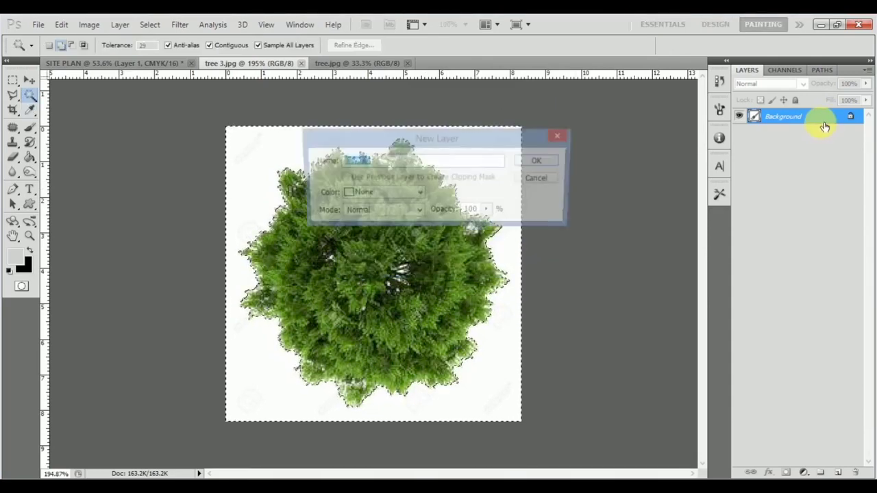
left_click(541, 163)
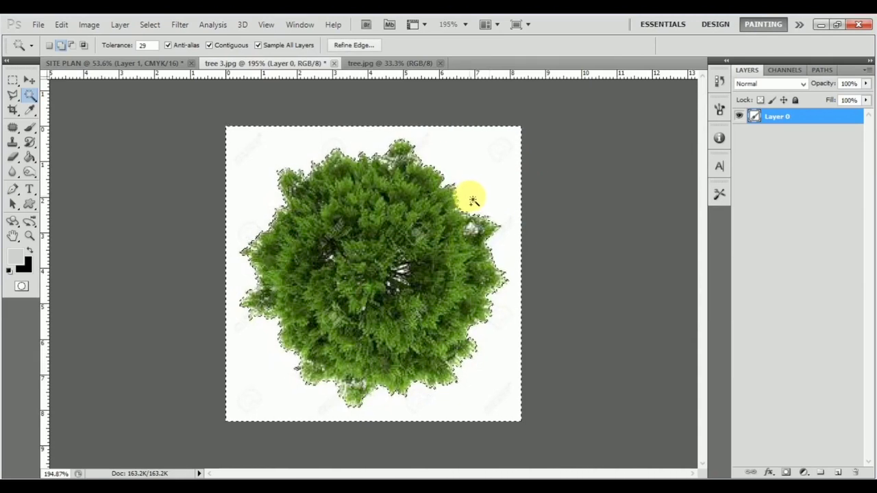
Extend the selection to all similar white areas, delete them and deselect
right_click(471, 197)
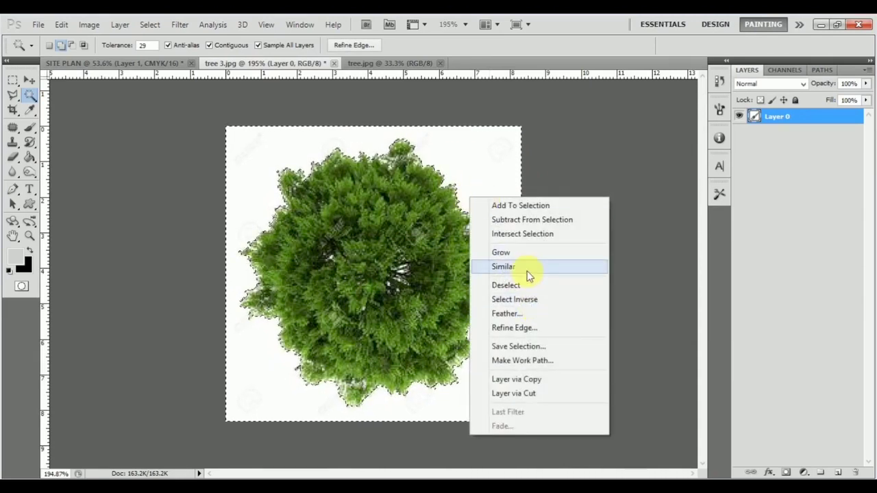
left_click(524, 272)
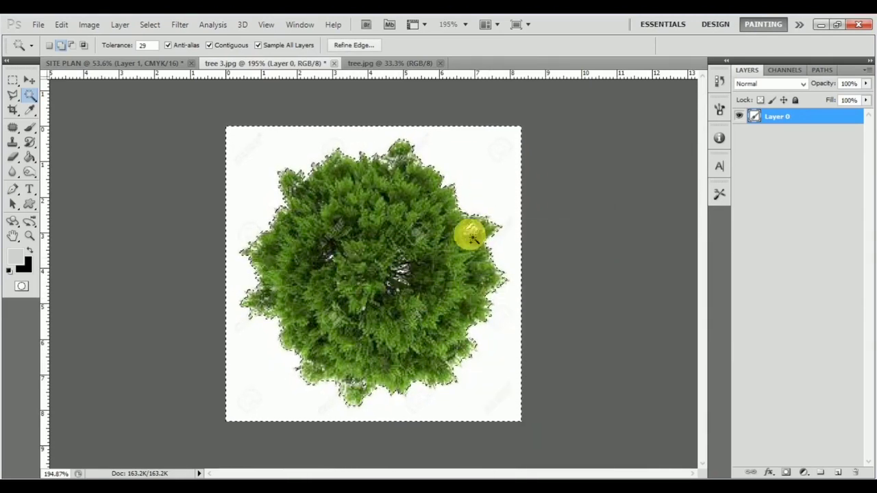
key("Delete")
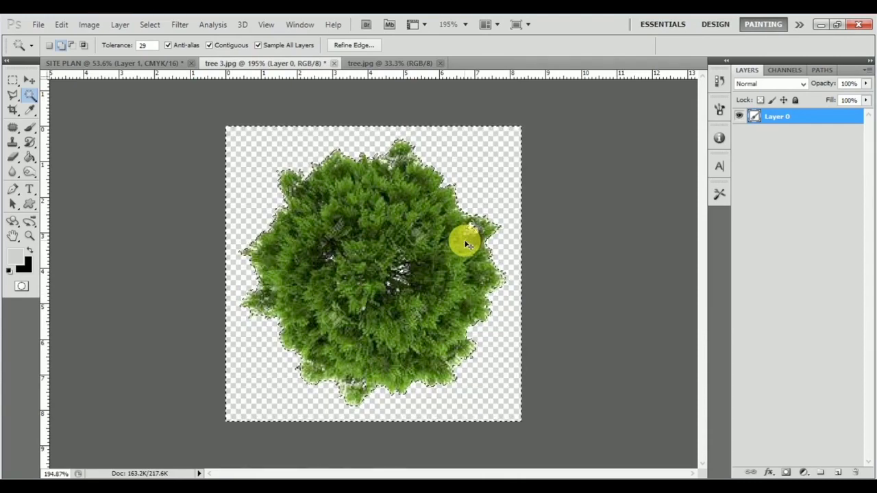
key("ctrl+d")
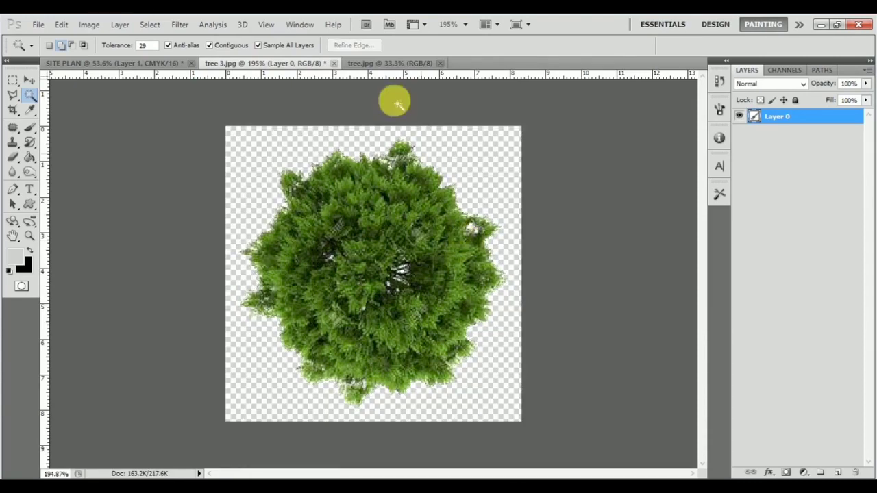
On tree.jpg, hide the grid and convert the Background to an editable layer
left_click(375, 66)
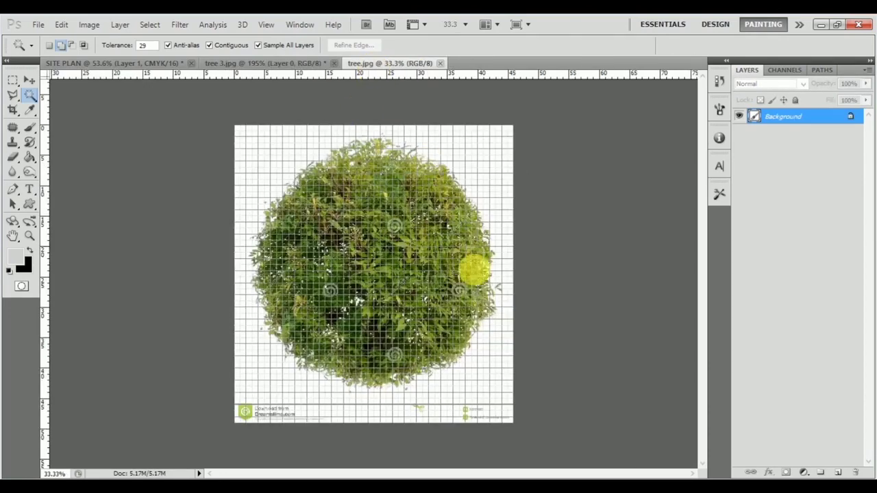
key("ctrl+apostrophe")
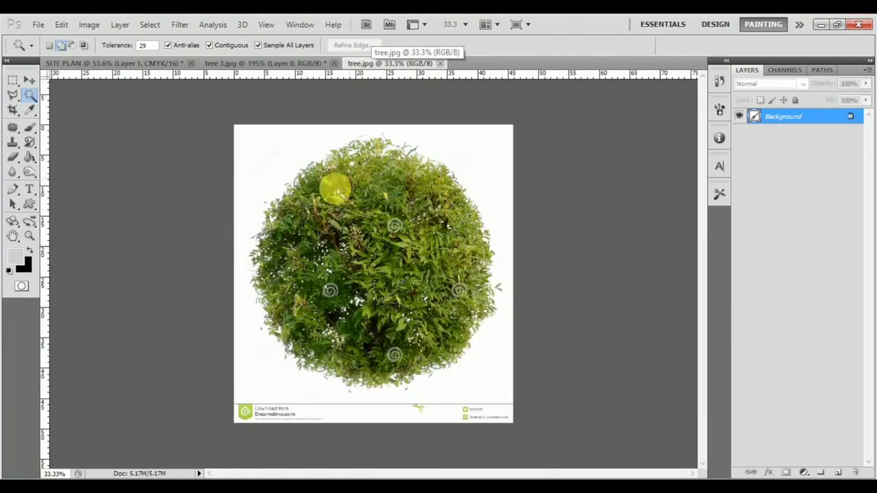
scroll(334, 189, "up", 1)
double_click(830, 122)
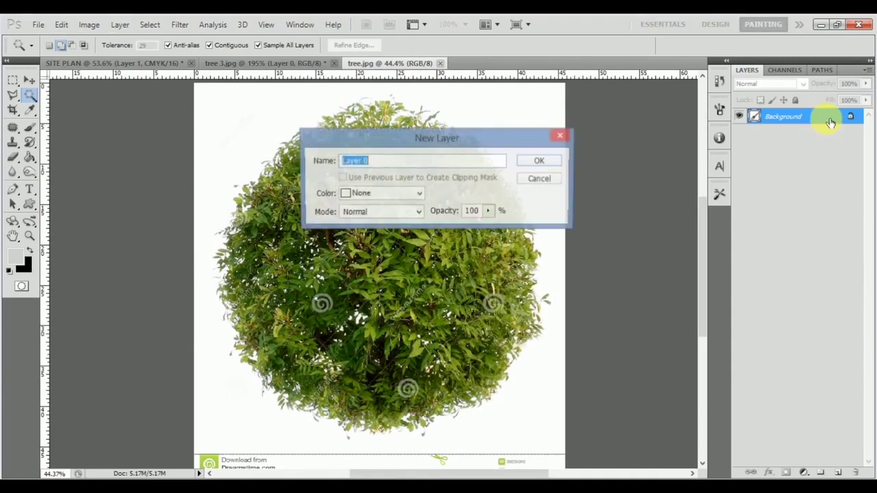
key("Return")
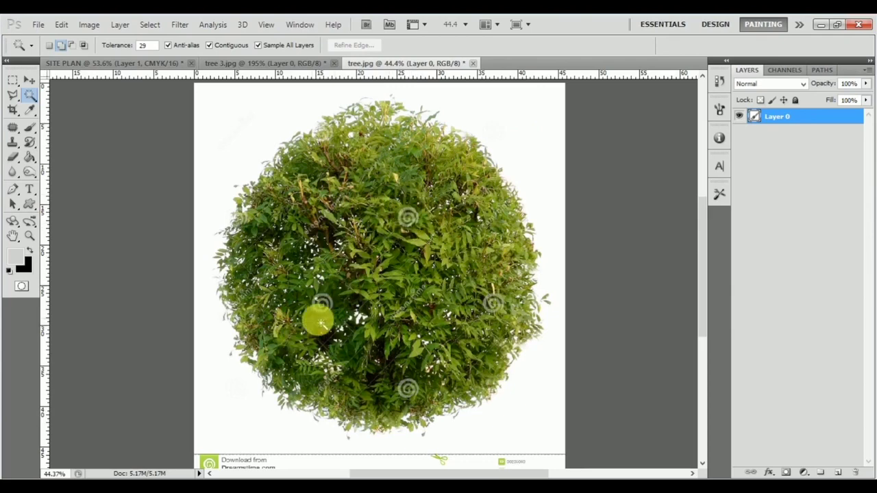
Select all similar white areas around the bush, delete them, deselect and zoom out
scroll(480, 274, "up", 1)
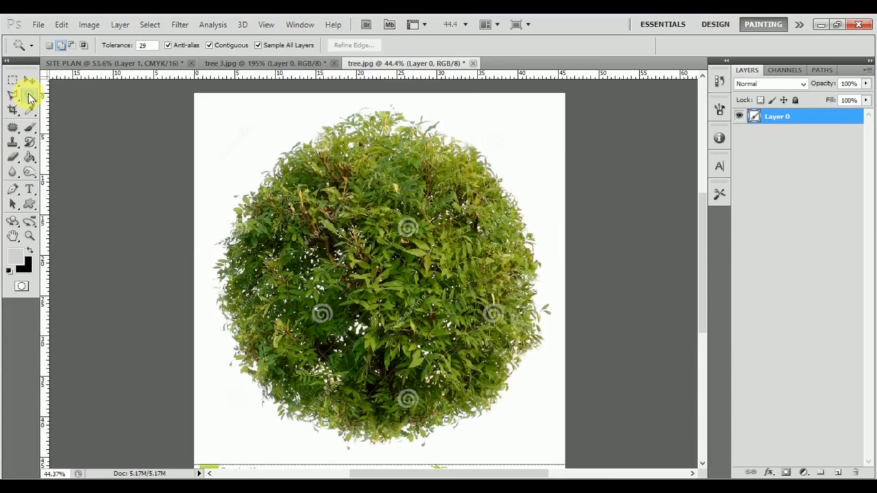
left_click(282, 134)
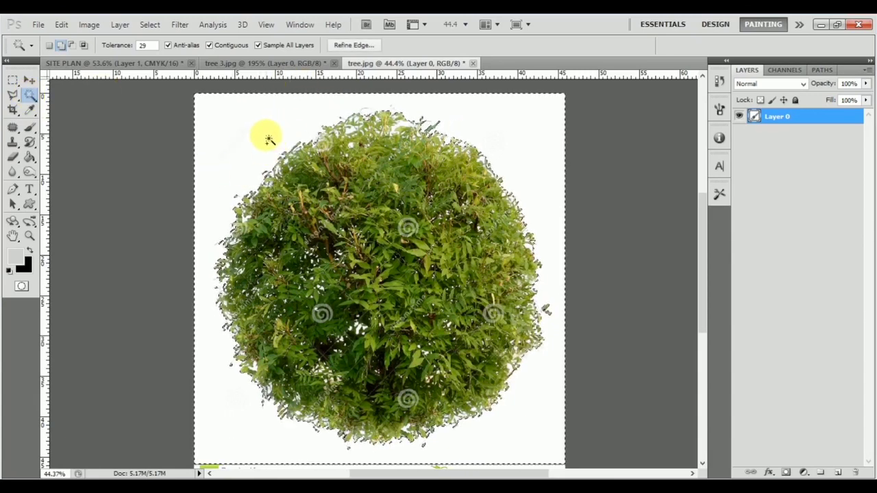
right_click(266, 138)
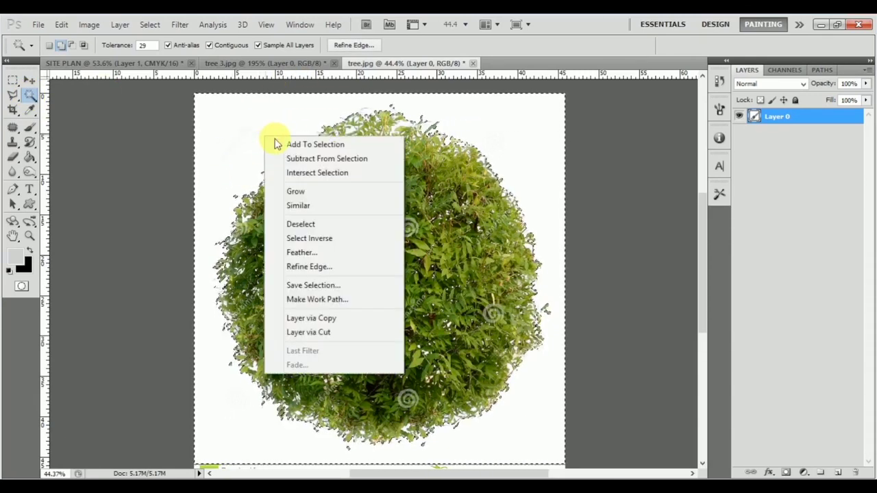
left_click(298, 205)
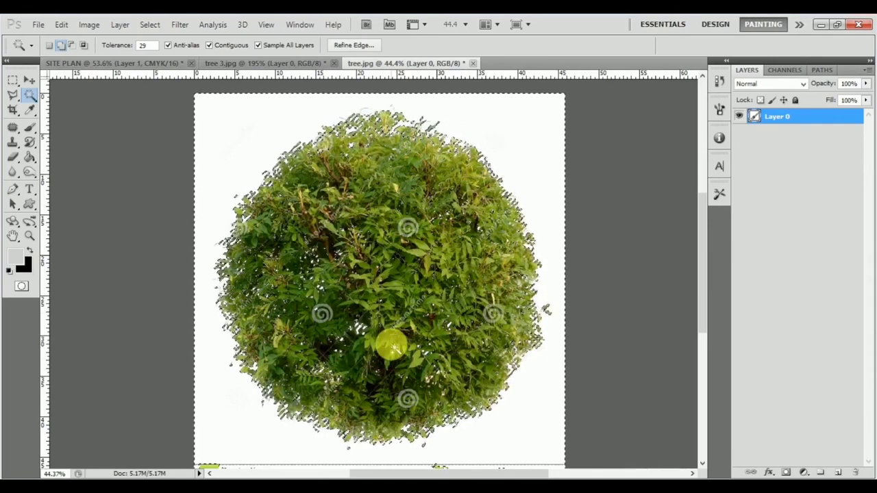
key("Delete")
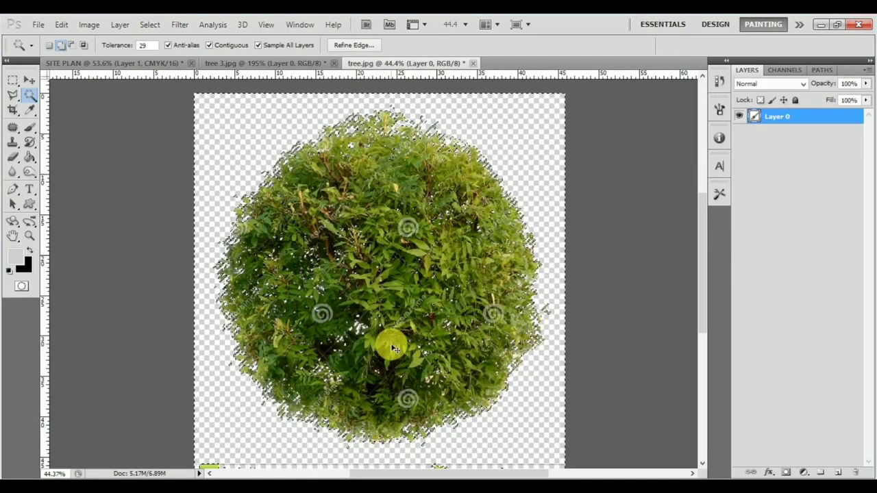
key("ctrl+d")
key("ctrl+minus")
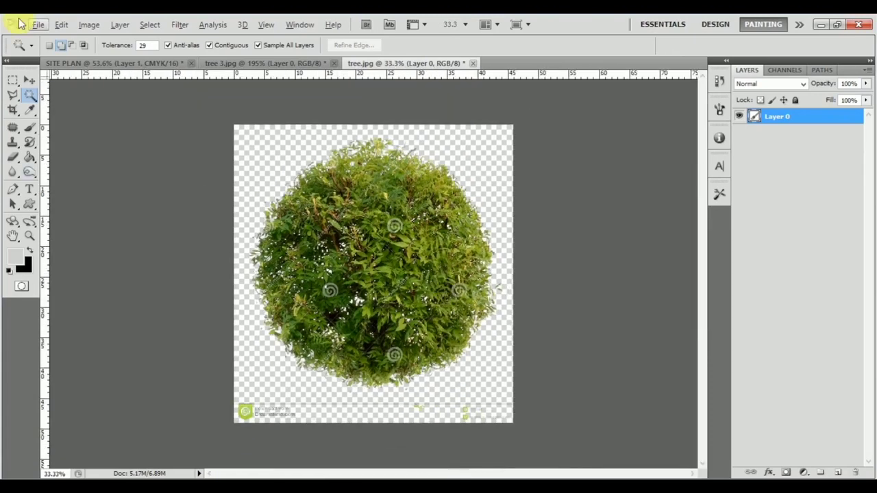
Marquee-select the watermark strip along the bottom, delete it and deselect
left_click(13, 80)
left_click_drag(213, 409, 695, 473)
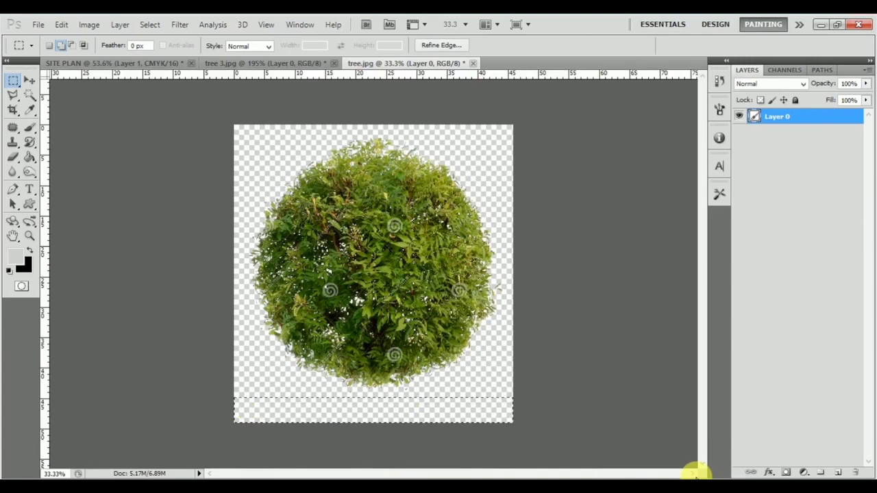
key("Delete")
key("ctrl+d")
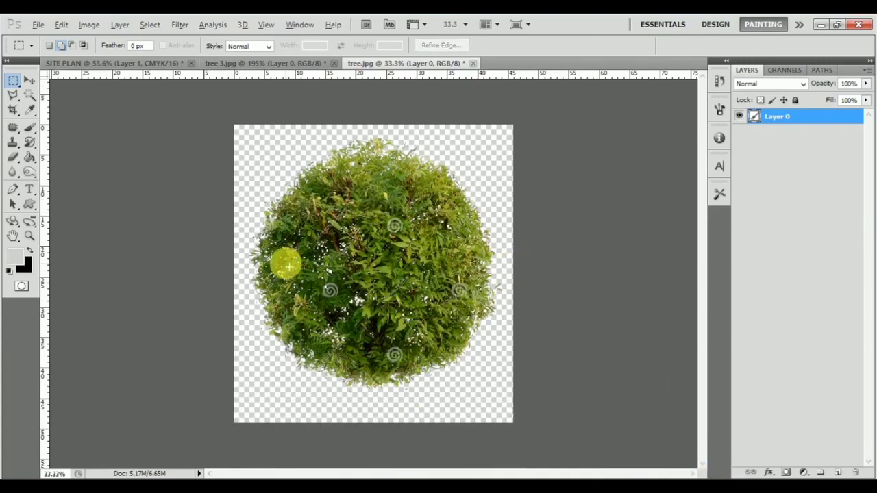
scroll(285, 264, "up", 2)
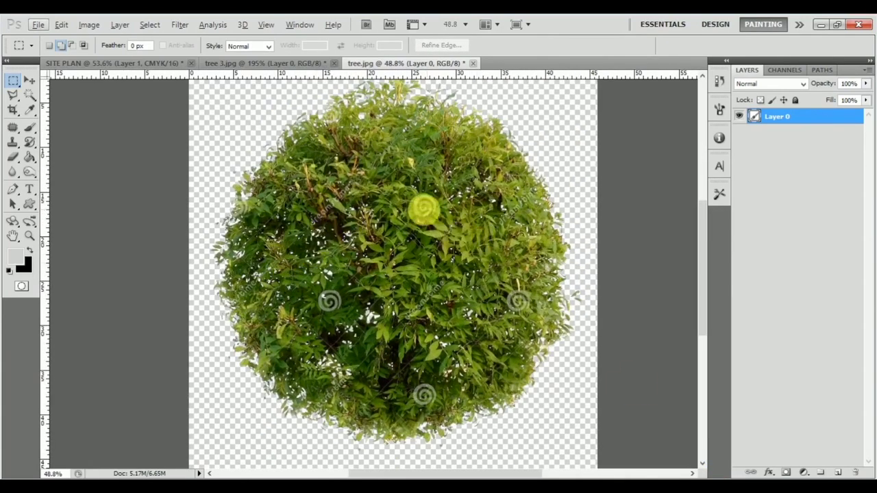
scroll(425, 201, "down", 1)
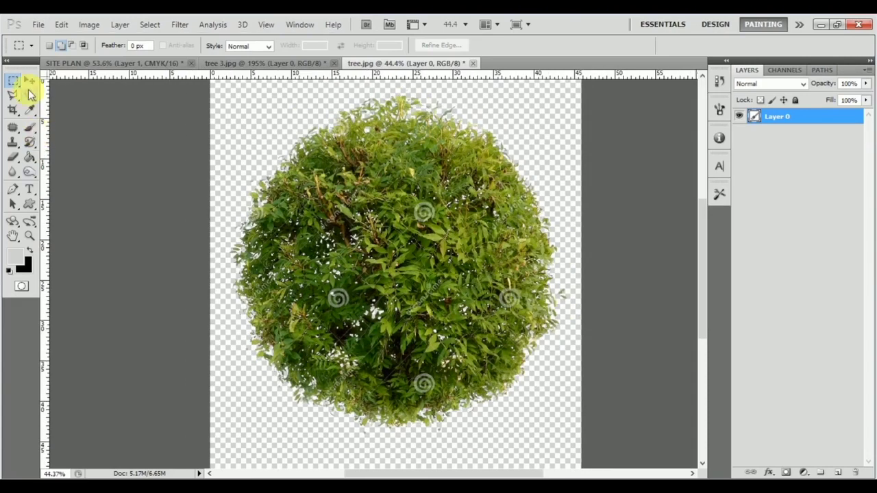
With the Clone Stamp, sample nearby foliage and paint over the upper spiral watermark
left_click(12, 152)
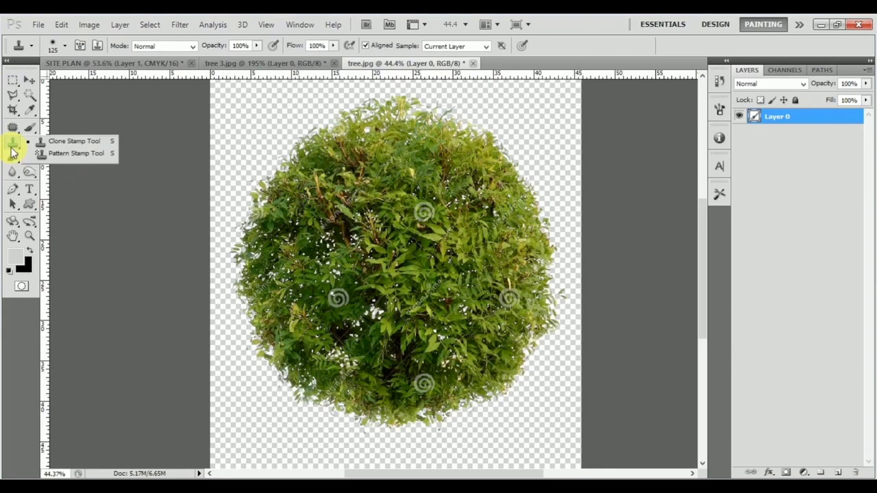
left_click(52, 146)
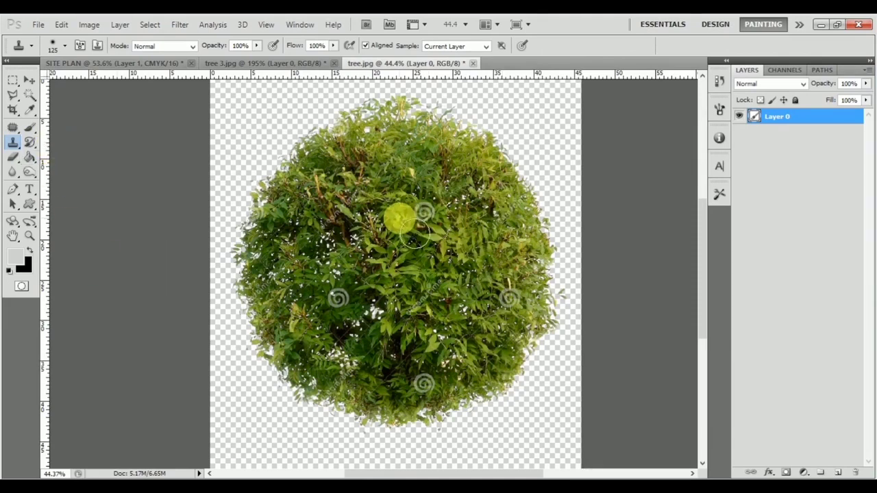
scroll(408, 222, "up", 1)
left_click(407, 222, "alt")
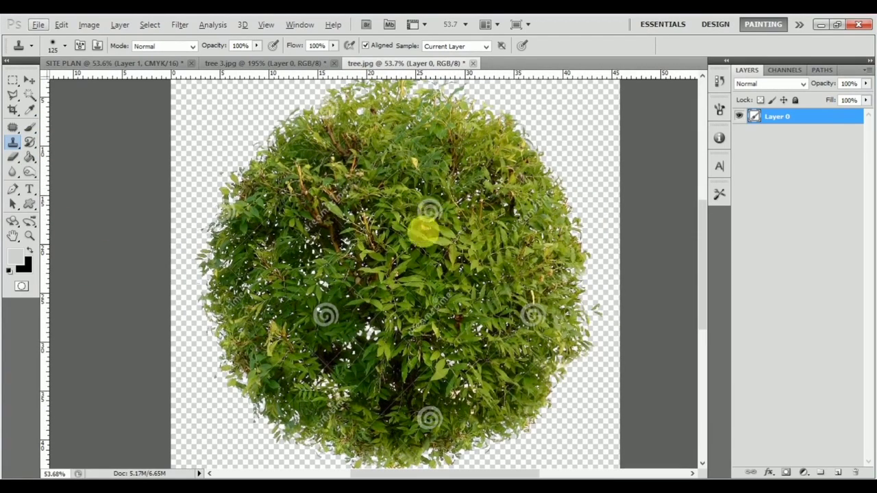
left_click(429, 168)
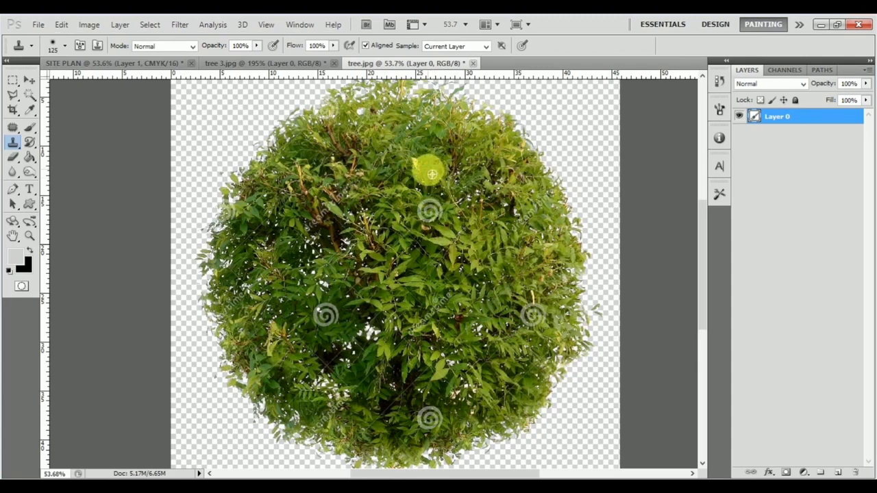
mouse_move(432, 168)
left_mouse_down()
mouse_move(448, 157)
mouse_move(446, 171)
mouse_move(415, 181)
mouse_move(439, 167)
mouse_move(425, 148)
mouse_move(418, 158)
left_mouse_up()
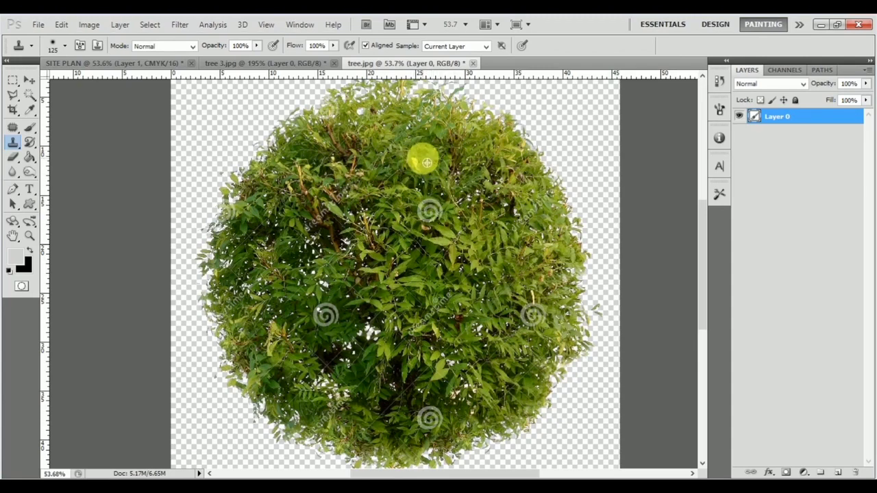
mouse_move(426, 163)
left_mouse_down()
mouse_move(453, 191)
mouse_move(444, 239)
mouse_move(452, 220)
mouse_move(451, 232)
mouse_move(457, 226)
mouse_move(445, 239)
mouse_move(454, 241)
mouse_move(442, 226)
mouse_move(426, 263)
mouse_move(481, 240)
mouse_move(455, 237)
mouse_move(454, 224)
mouse_move(468, 272)
mouse_move(552, 317)
mouse_move(549, 348)
mouse_move(441, 222)
left_mouse_up()
Sample foliage lower on the tree and cover the lower spiral watermark
left_click(327, 415, "alt")
left_click(324, 313)
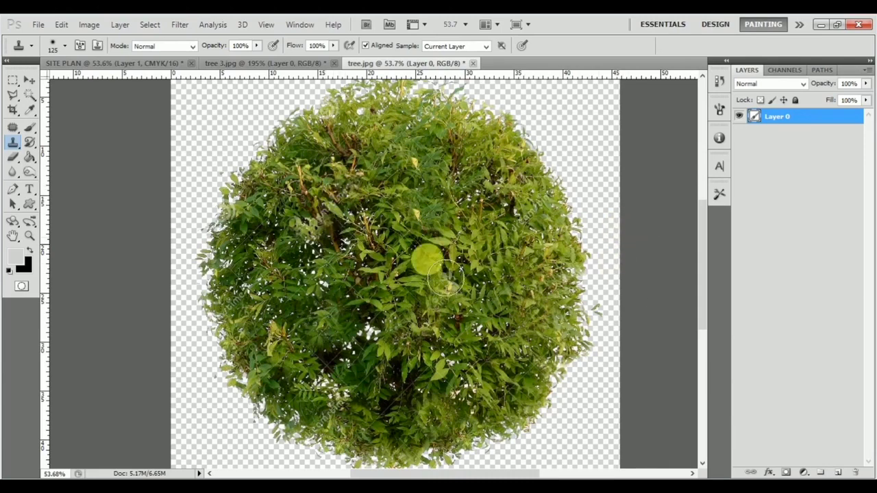
scroll(415, 245, "down", 1)
scroll(440, 245, "down", 1)
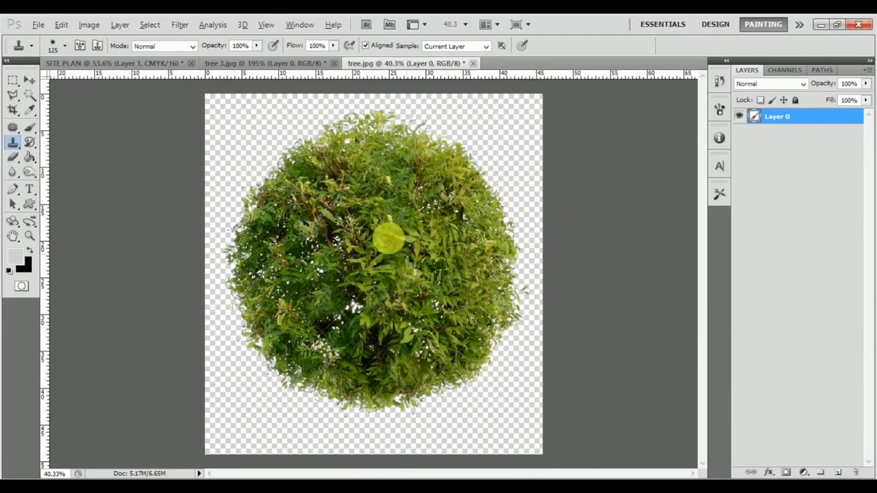
Drag the cleaned tree into the SITE PLAN document with the Move tool, accepting the bit-depth warning
left_click(27, 82)
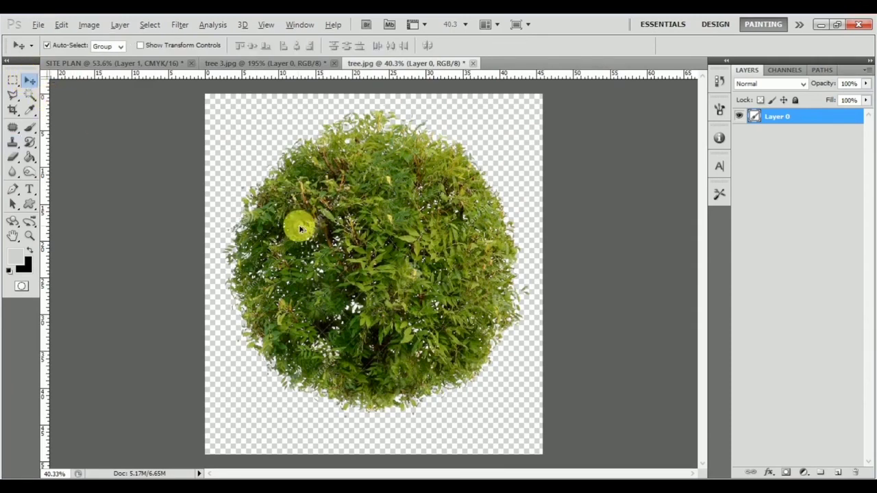
scroll(322, 230, "down", 1)
left_click_drag(416, 229, 493, 362)
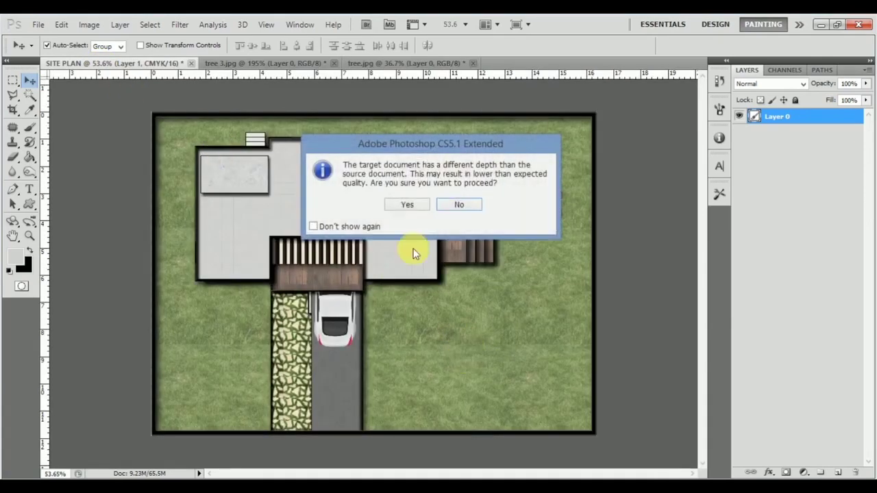
left_click(407, 204)
left_click_drag(470, 361, 456, 263)
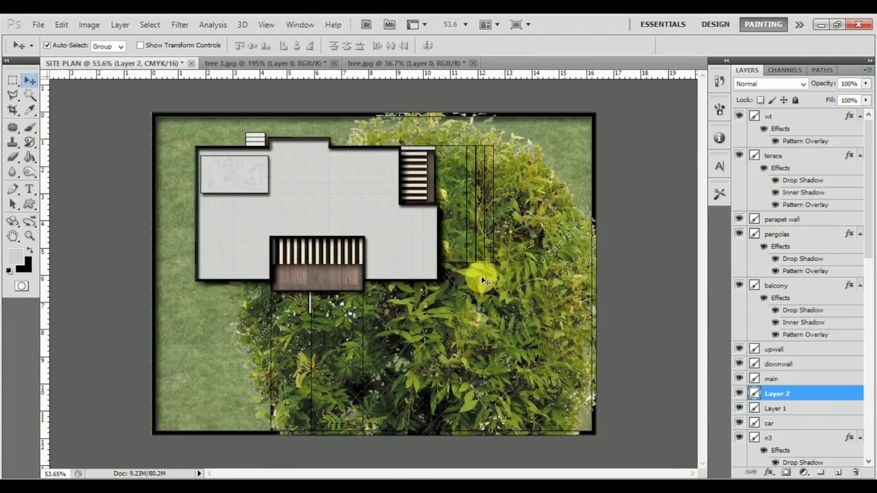
Scale the tree down to shrub size and place it in the lawn's bottom-right corner
key("ctrl+t")
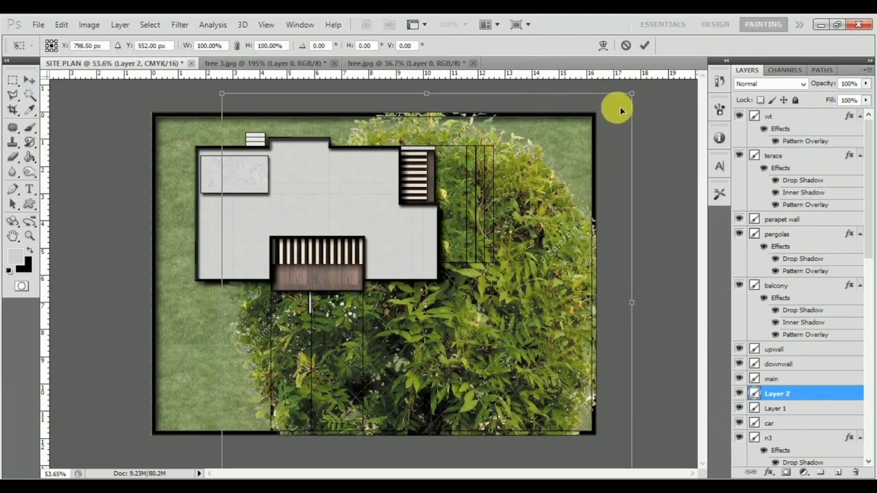
left_click_drag(641, 95, 478, 356)
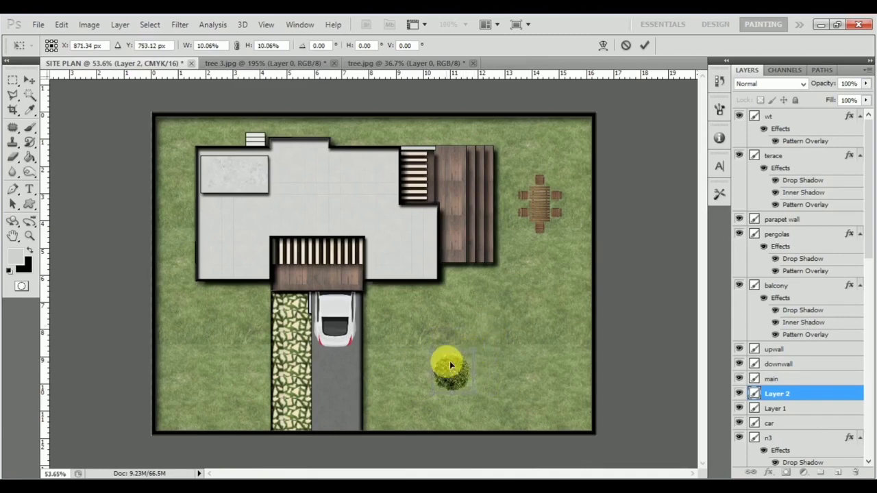
double_click(449, 363)
scroll(432, 369, "up", 1)
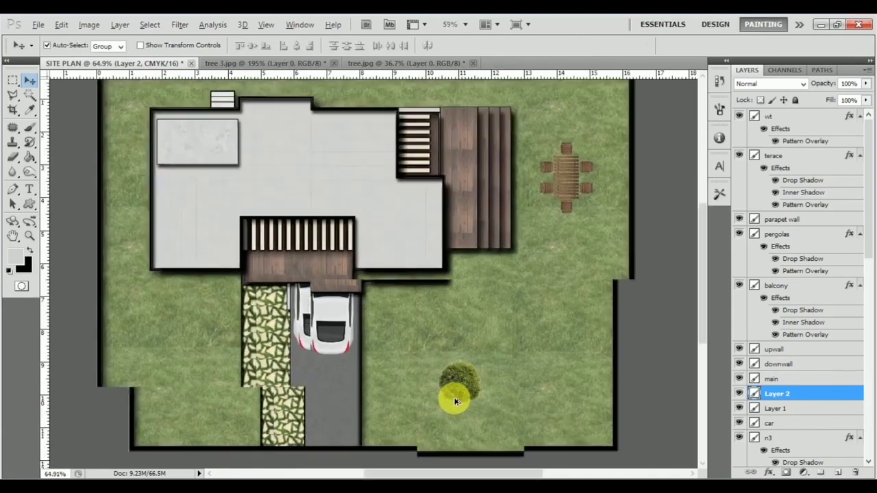
scroll(466, 373, "down", 2)
scroll(476, 333, "down", 1)
scroll(470, 339, "up", 1)
left_click_drag(470, 338, 609, 377)
scroll(627, 373, "up", 1)
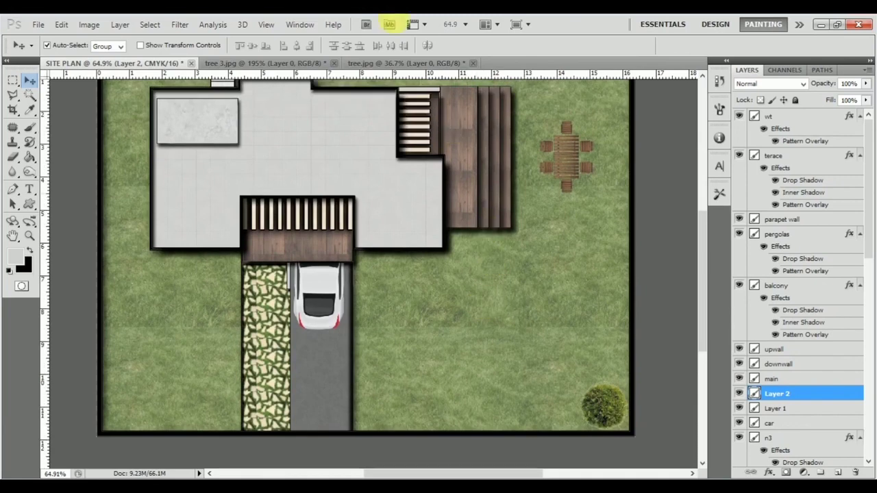
left_click(290, 63)
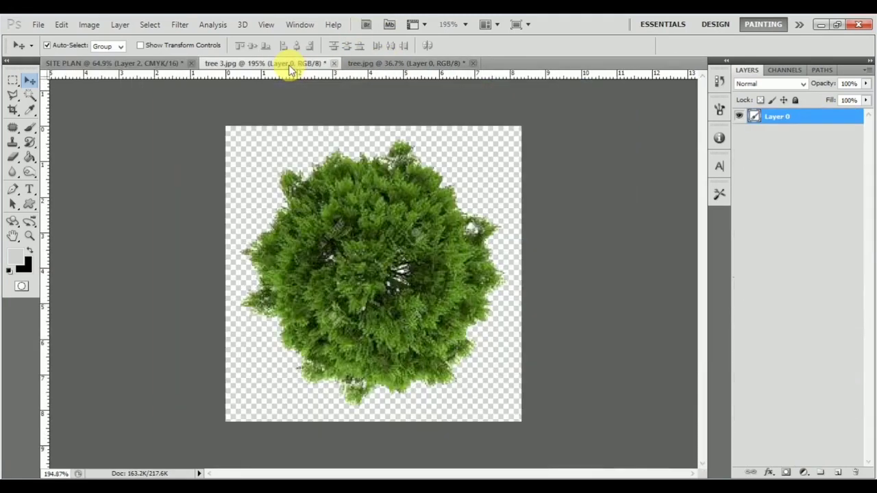
Bring tree 3 into SITE PLAN as Layer 3, scale it to about 47%, and commit
left_click_drag(340, 258, 420, 235)
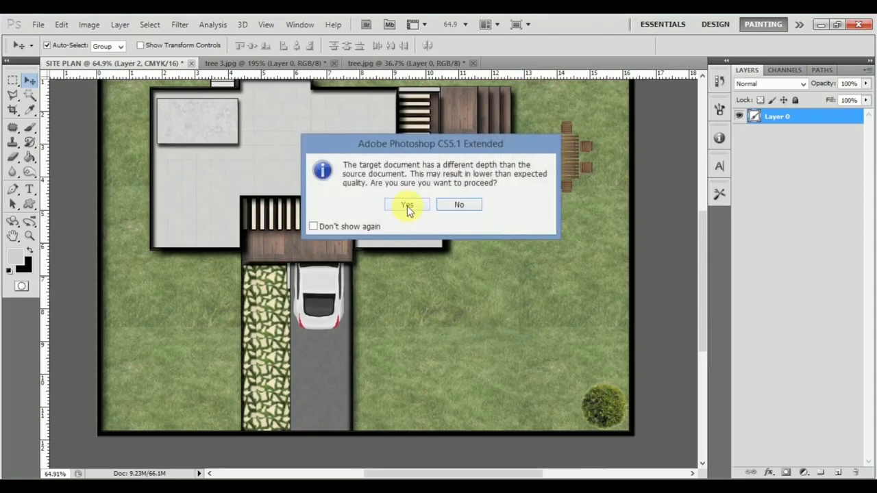
left_click(407, 205)
key("ctrl+t")
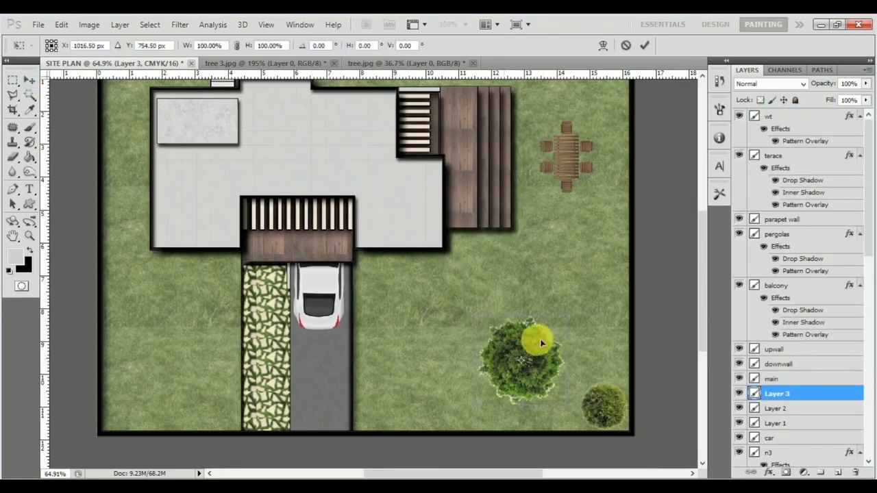
left_click_drag(572, 320, 600, 360)
key("Return")
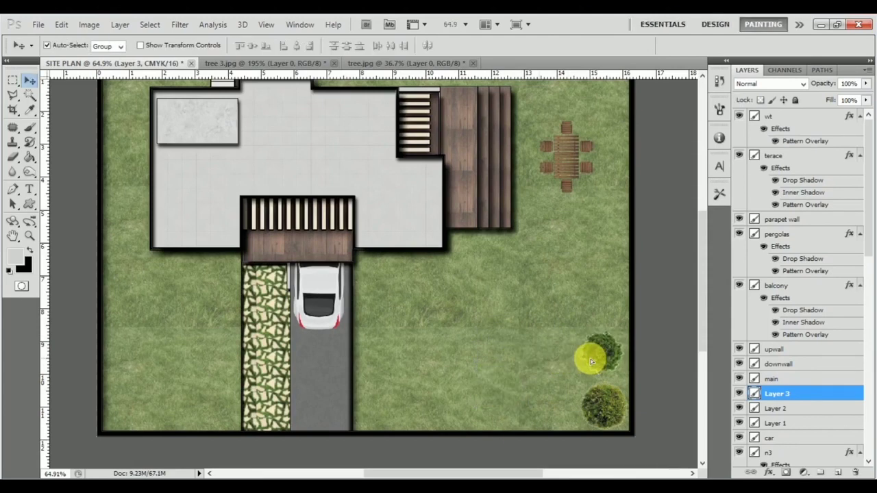
scroll(596, 359, "down", 2)
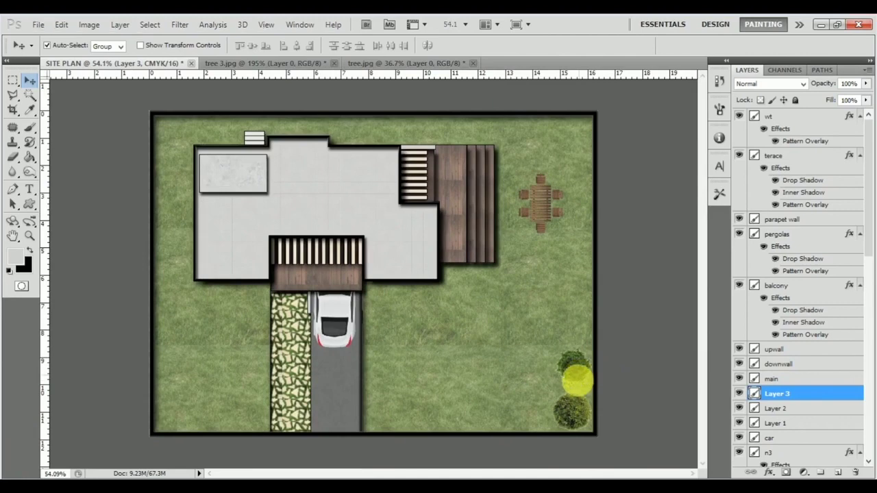
Duplicate the lower tree above the others and select two of the right-edge trees
left_click_drag(568, 411, 572, 337)
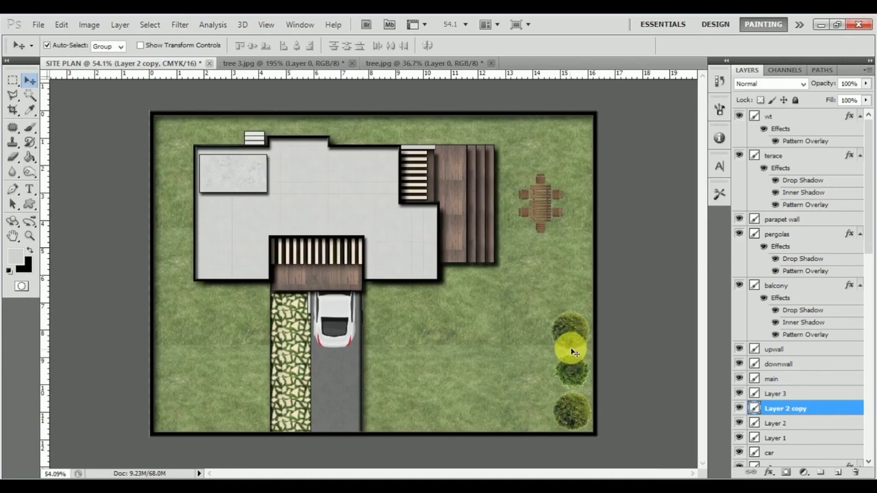
left_click(572, 383)
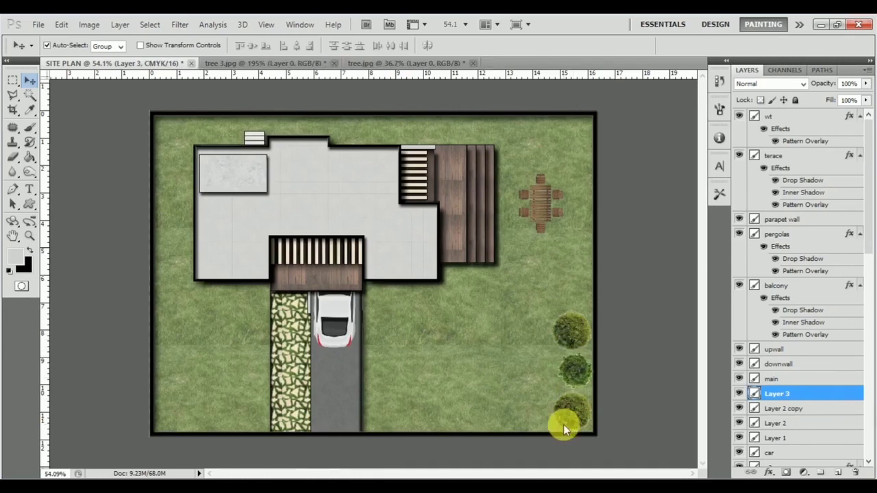
left_click(575, 423)
left_click(574, 371)
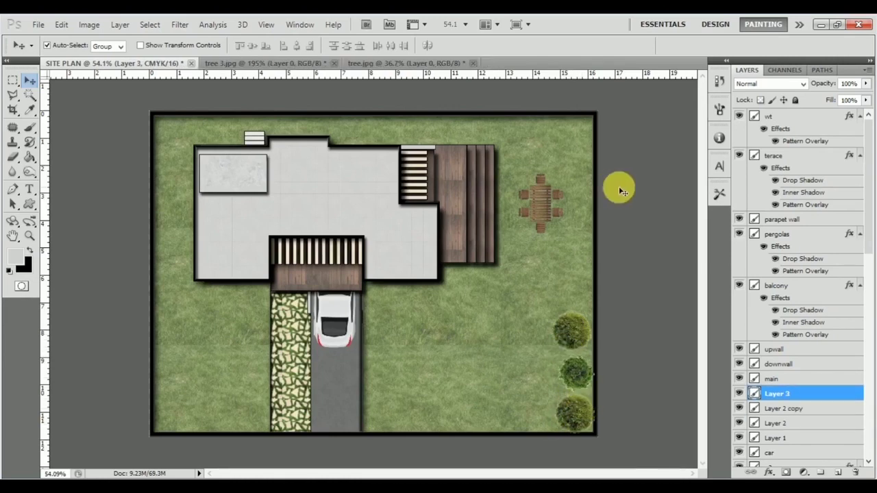
left_click(574, 334)
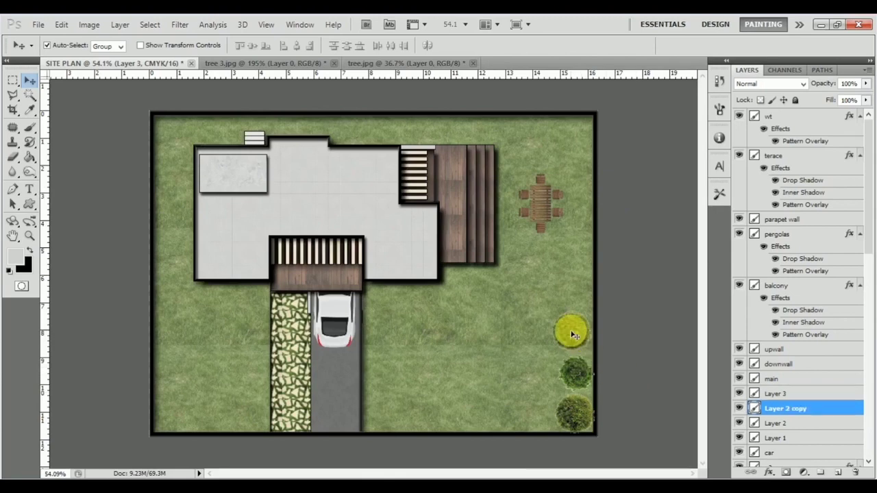
left_click(577, 375, "shift")
Alt-drag copies of the two trees up the right edge and nudge them into line
left_click_drag(574, 377, 574, 212)
key("Right")
key("Right")
key("Right")
key("Right")
key("Right")
key("Right")
key("Right")
key("Right")
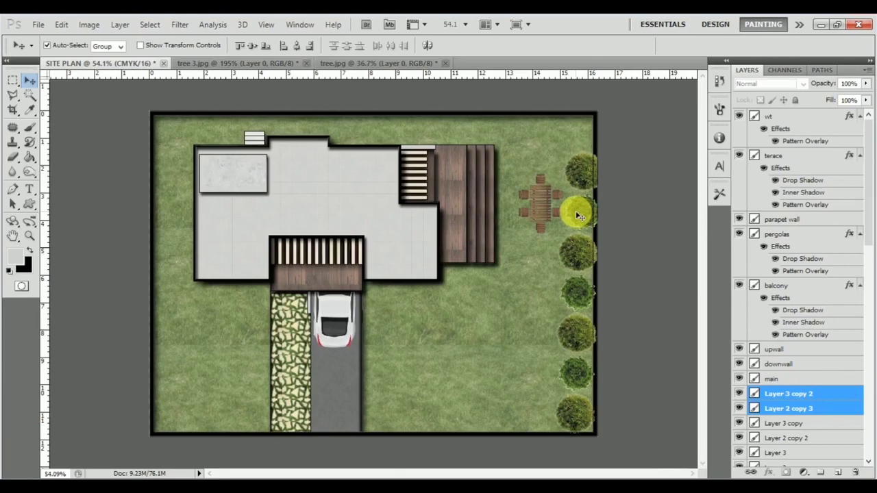
left_click_drag(574, 218, 568, 217)
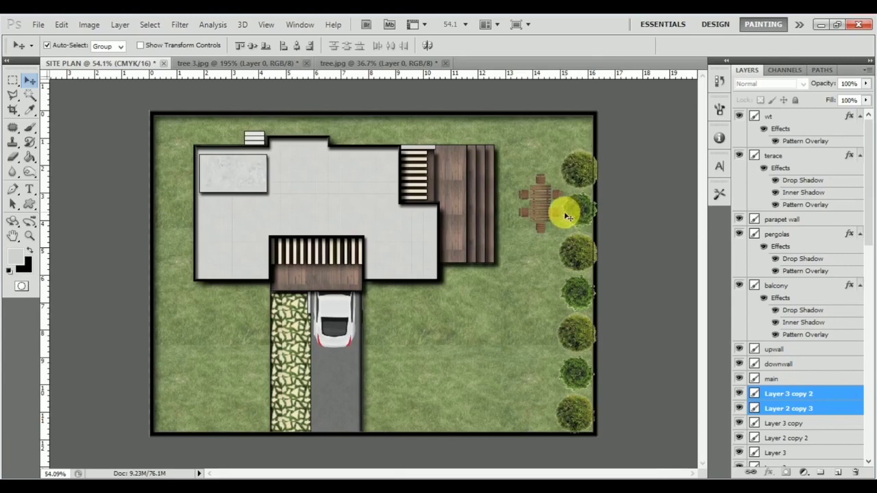
left_click(591, 187)
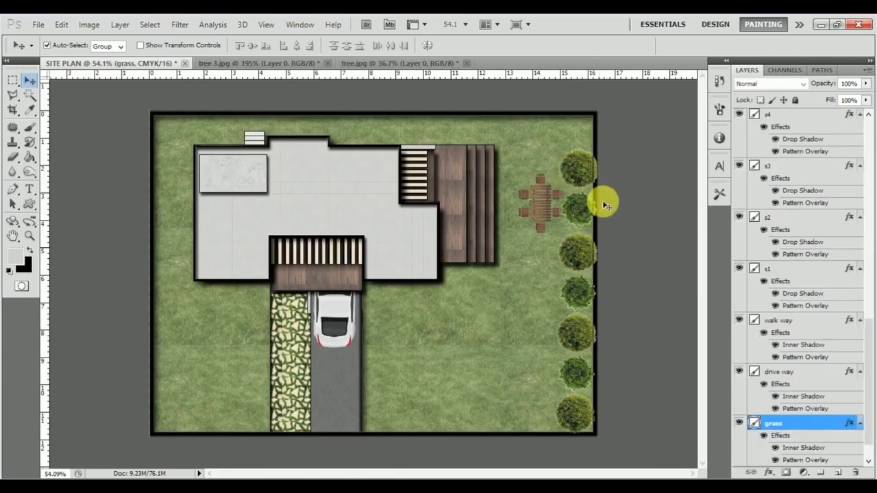
Copy the top right-edge tree down beside the table to fill the right row
left_click(579, 218)
left_click_drag(575, 135, 568, 172)
left_click(567, 172, "shift")
Select every tree in the right row and copy the whole row to the left lawn edge
left_click(593, 210, "shift")
left_click(580, 286, "shift")
left_click(642, 297)
left_click(579, 376)
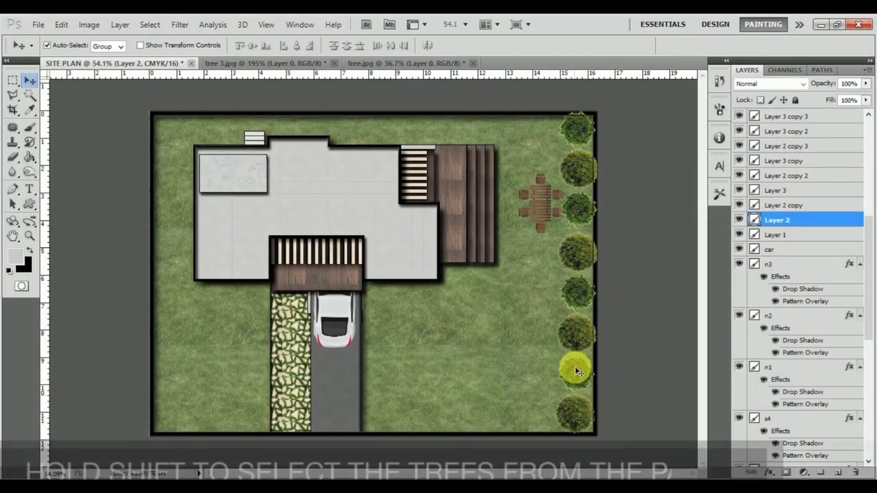
left_click(574, 323, "shift")
left_click(572, 279, "shift")
left_click(574, 249, "shift")
left_click(591, 208, "shift")
left_click(581, 175, "shift")
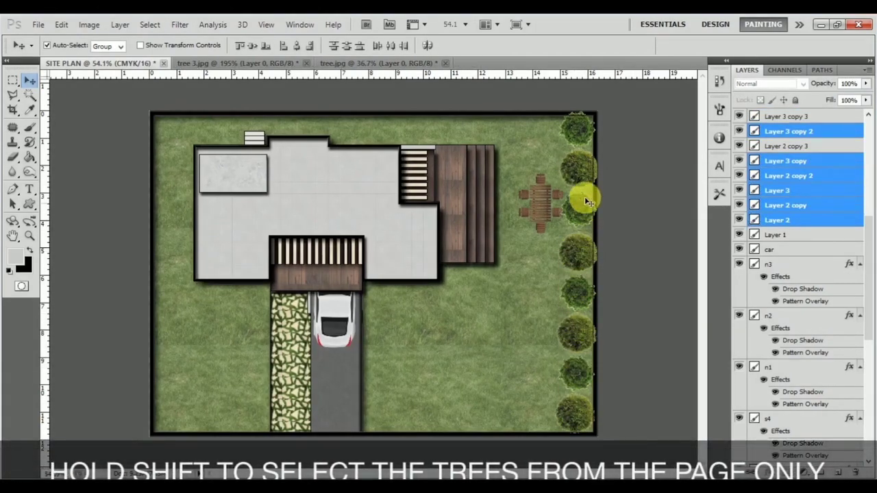
left_click(580, 168, "shift")
left_click(578, 130, "shift")
left_click_drag(580, 131, 175, 133)
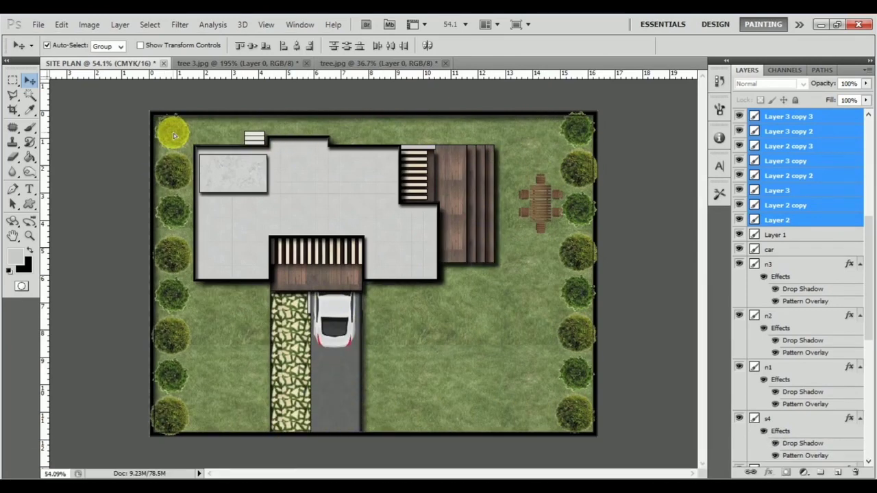
Arrange tree copies along the top lawn edge, starting from the top-right corner
scroll(349, 283, "down", 1)
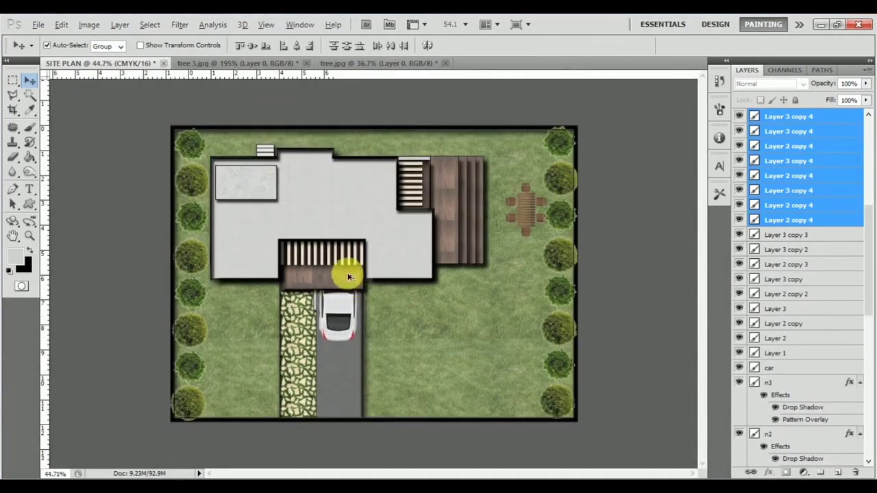
left_click_drag(558, 206, 519, 140)
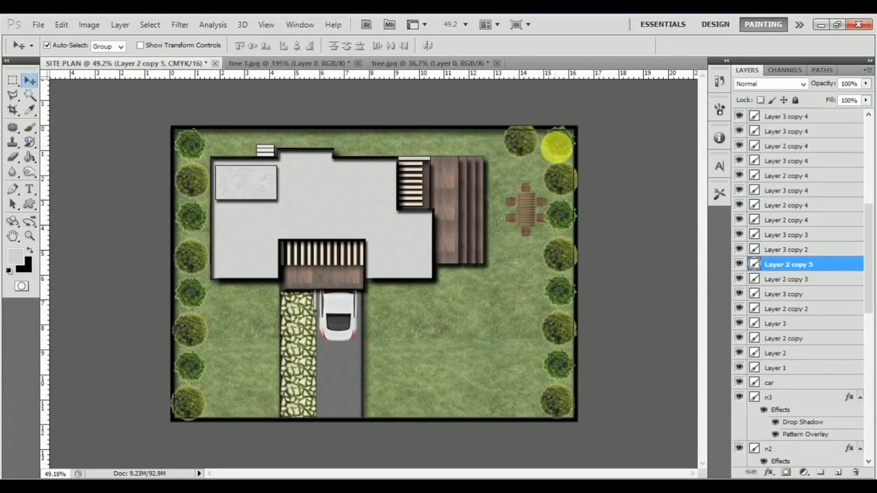
left_click_drag(180, 190, 322, 133)
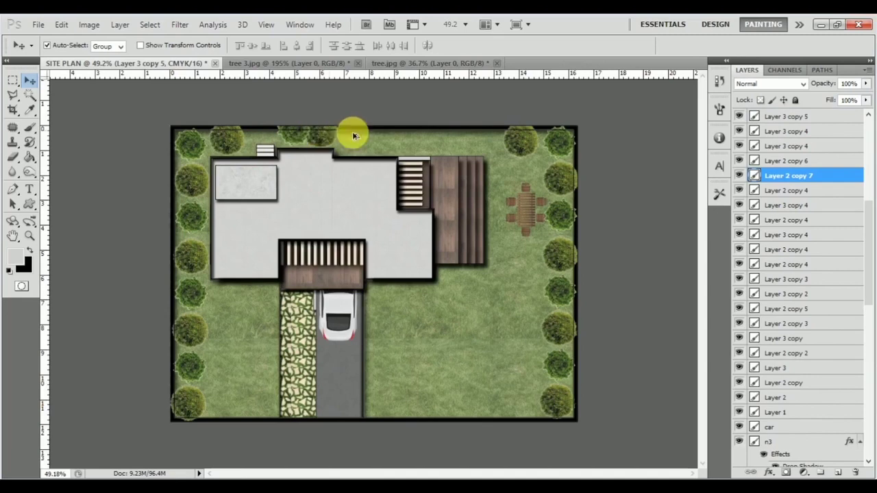
left_click(538, 151)
left_click_drag(533, 154, 487, 141)
mouse_move(558, 170)
left_mouse_down()
mouse_move(558, 180)
mouse_move(573, 180)
mouse_move(559, 184)
left_mouse_up()
mouse_move(433, 145)
left_mouse_down()
mouse_move(539, 212)
mouse_move(568, 242)
mouse_move(568, 215)
mouse_move(489, 212)
mouse_move(407, 125)
mouse_move(400, 134)
mouse_move(429, 142)
left_mouse_up()
Copy a tree into the open lawn right of the driveway and start resizing it
left_click_drag(366, 141, 380, 137)
left_click_drag(488, 343, 483, 367)
key("ctrl+t")
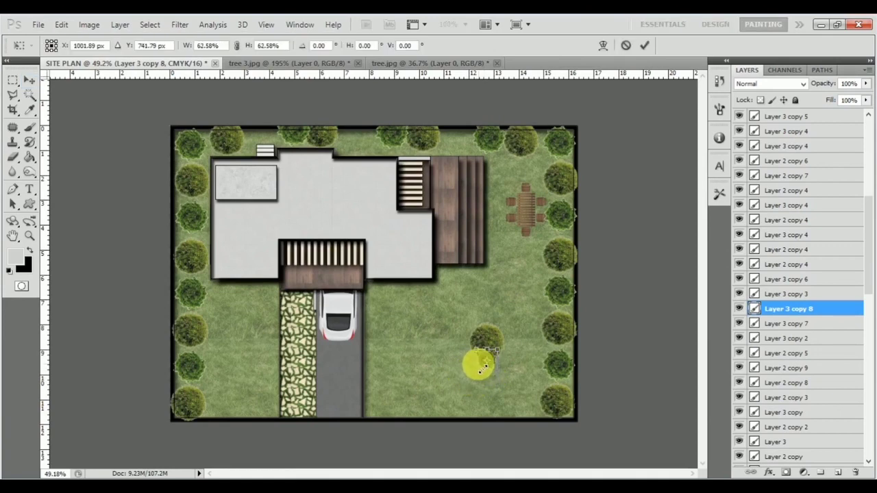
Commit the large tree's size and Alt-drag two small tree copies beside it to form a cluster
key("Return")
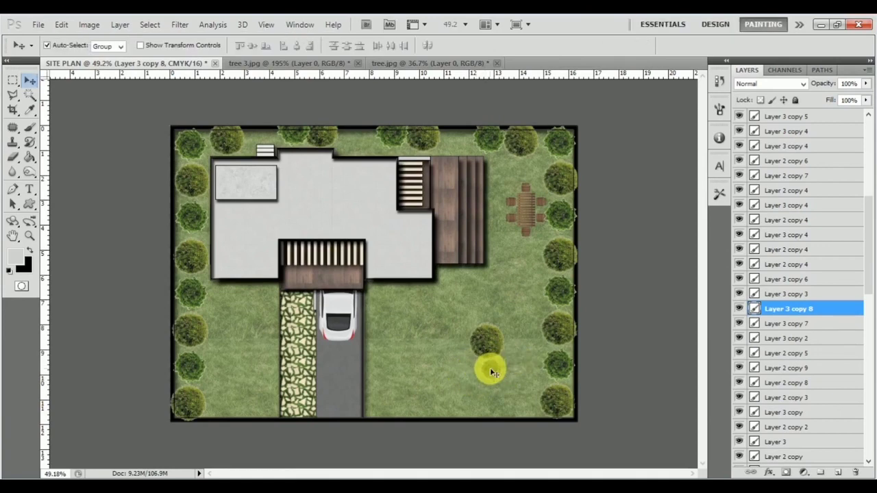
left_click_drag(460, 360, 472, 311)
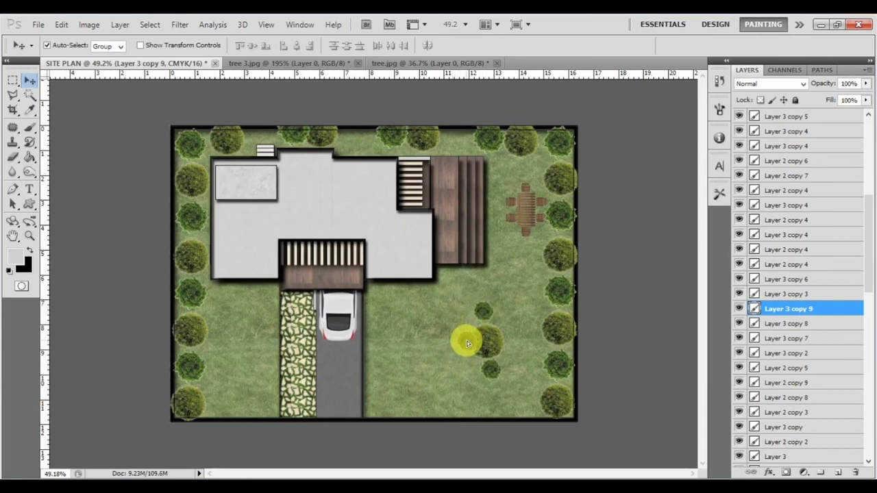
left_click_drag(461, 349, 473, 313)
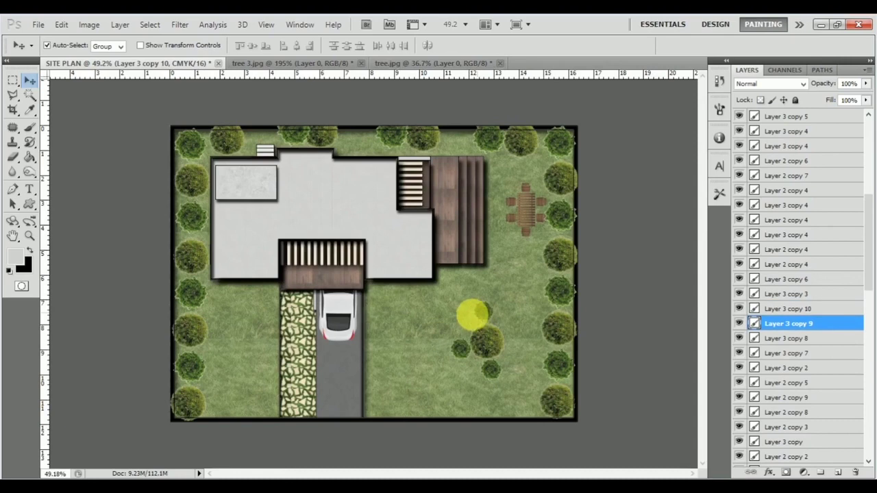
left_click(478, 335)
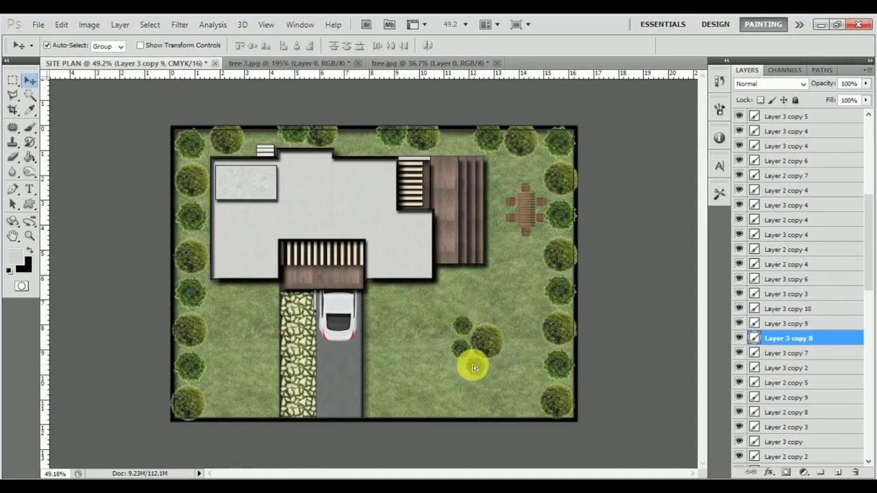
scroll(467, 328, "down", 2)
scroll(313, 254, "up", 3)
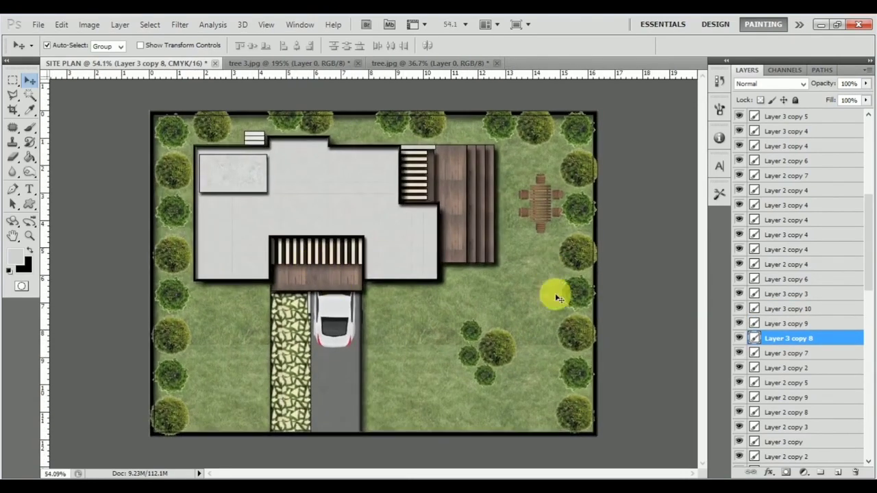
scroll(363, 282, "down", 1)
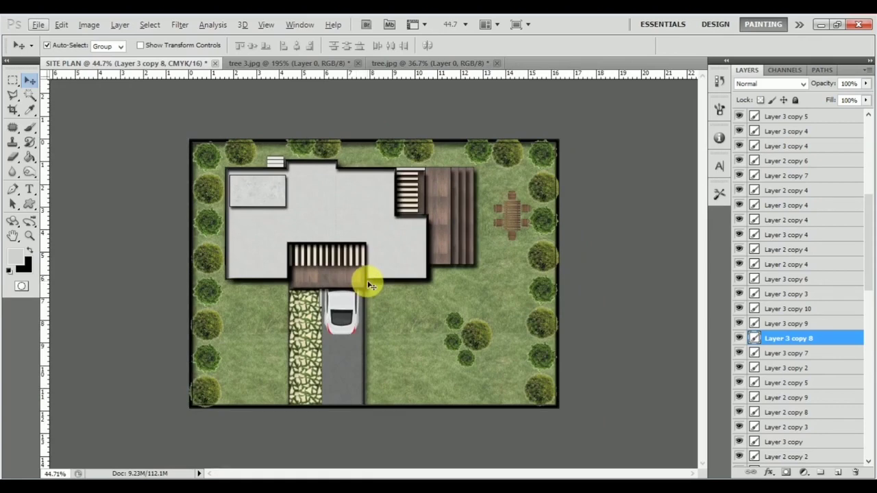
left_click(513, 239)
Select the full range of tree layers and merge them into one layer
left_click(513, 233)
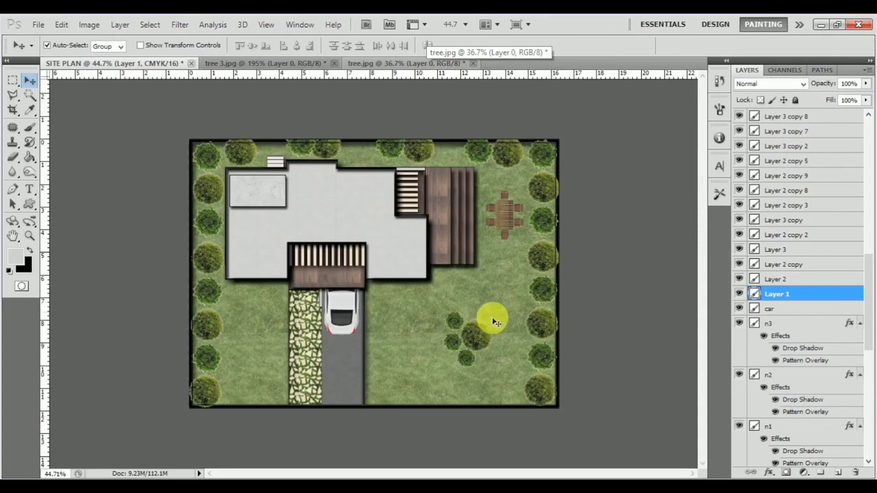
left_click(482, 342)
left_click(822, 342)
scroll(823, 345, "up", 5)
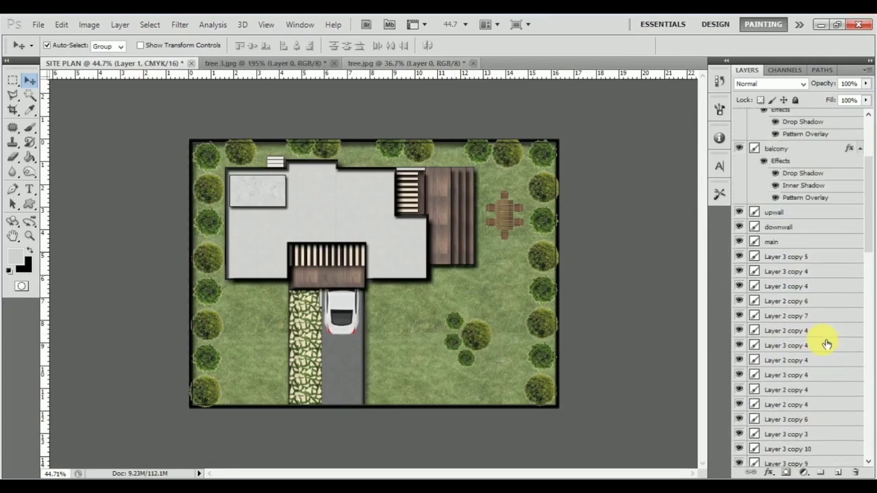
left_click(838, 259, "shift")
right_click(839, 257)
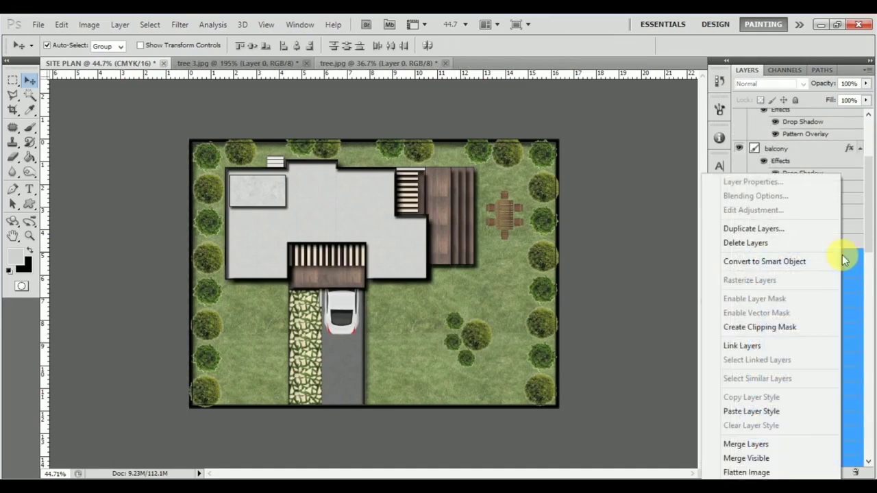
left_click(807, 446)
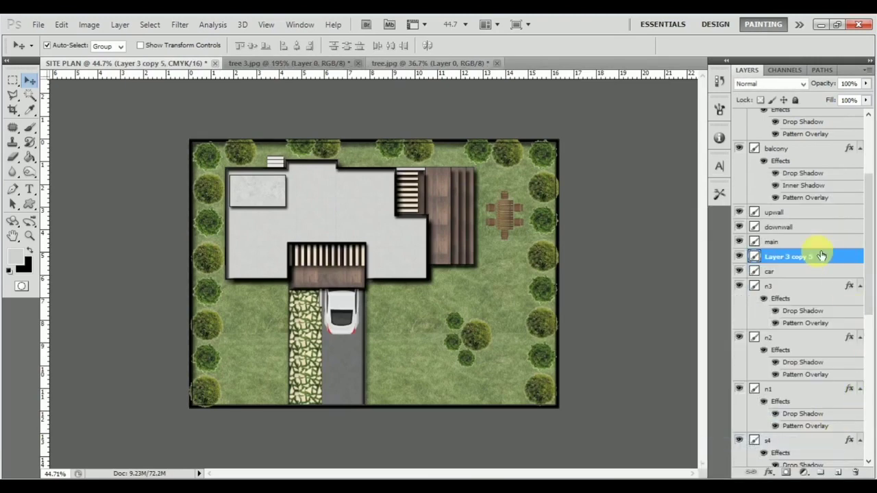
Check the merged trees' visibility and drag the layer directly above 'terace'
left_click(739, 257)
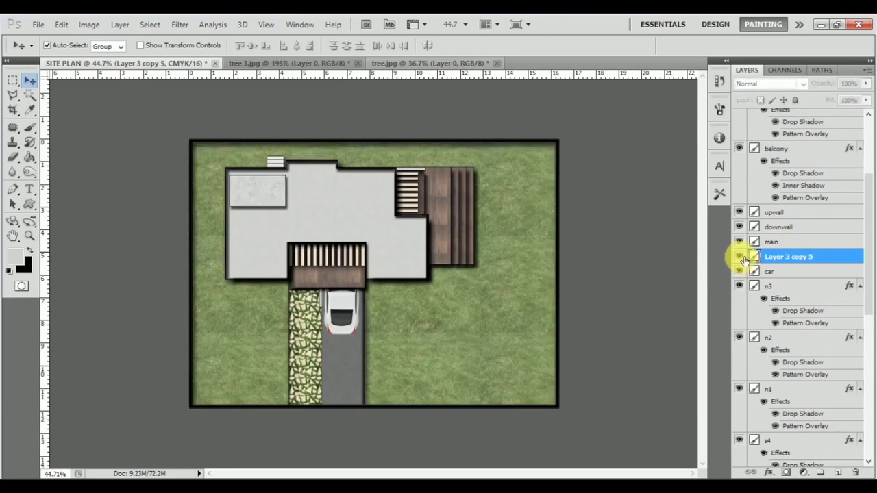
left_click(739, 257)
left_click_drag(856, 259, 840, 145)
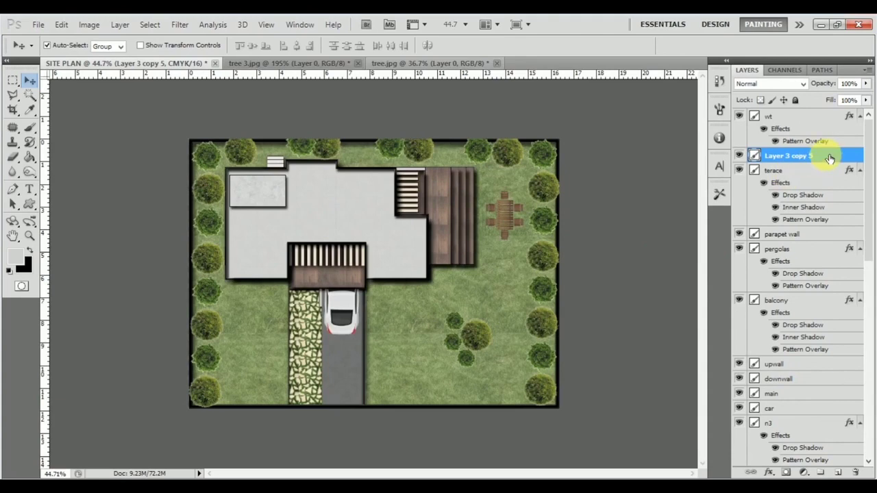
Add a Drop Shadow layer style to the merged trees layer
double_click(828, 158)
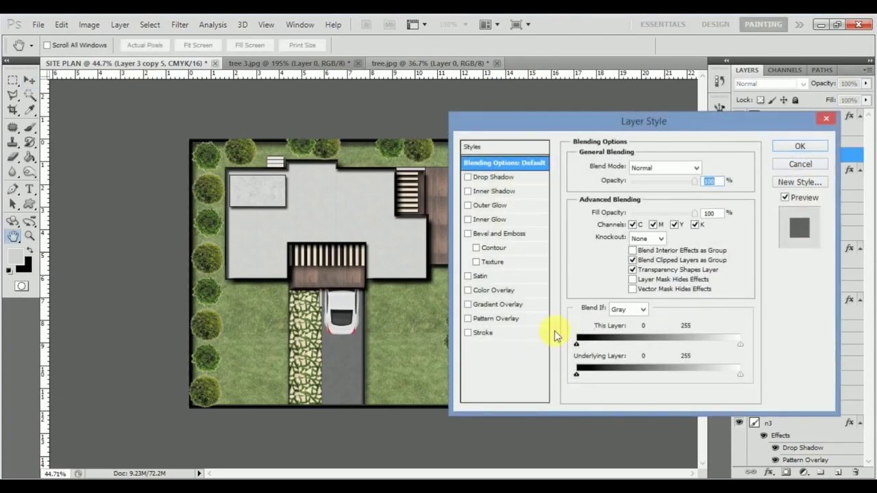
left_click(524, 177)
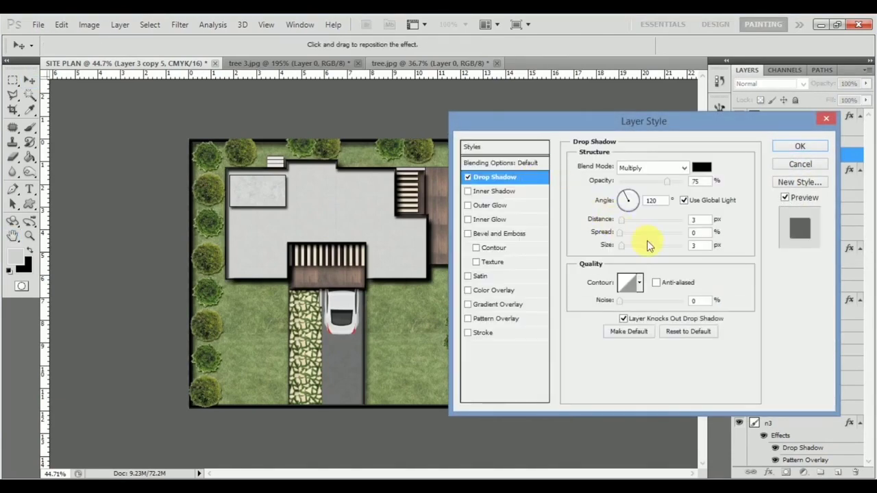
left_click(803, 145)
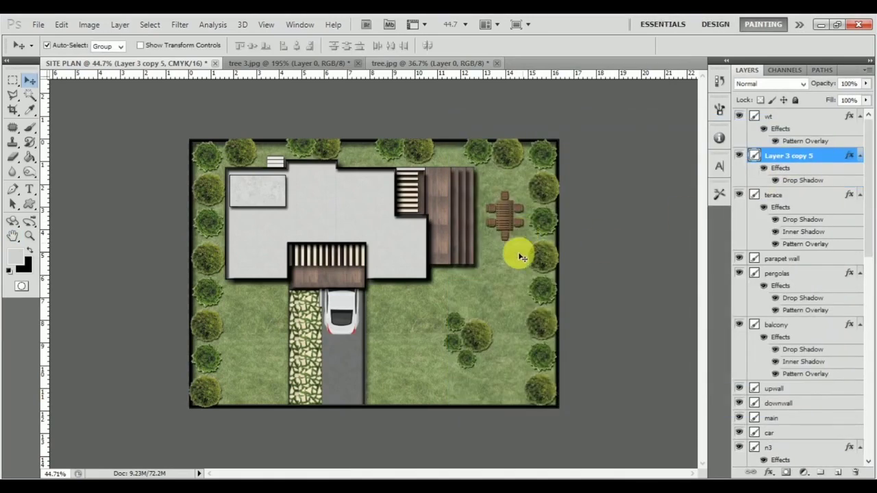
Copy the trees' layer style and paste it onto the car layer
right_click(826, 167)
left_click(788, 383)
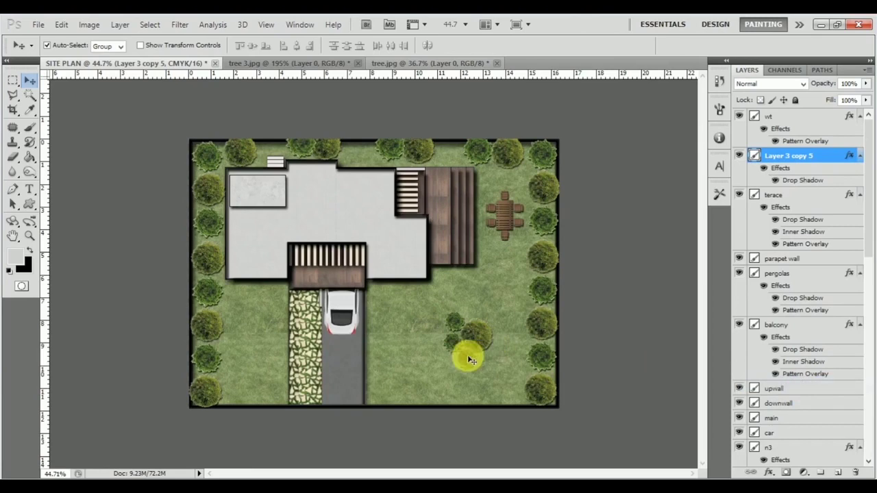
left_click(339, 322)
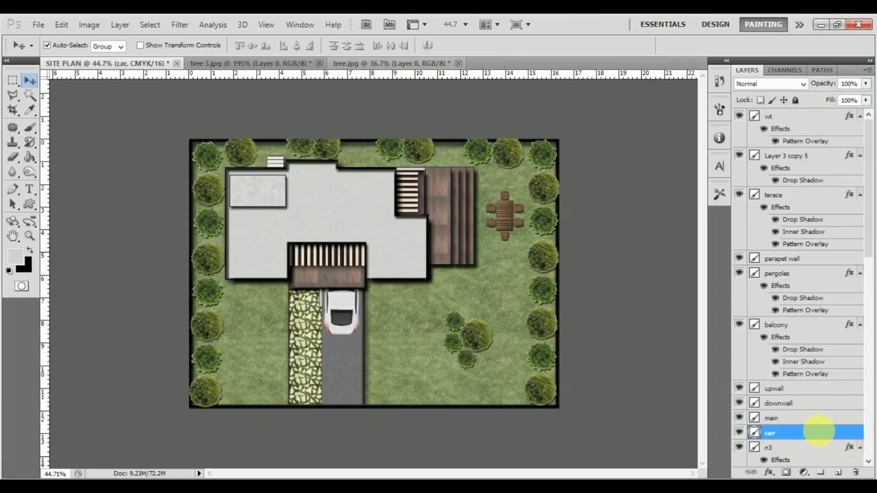
right_click(847, 433)
left_click(814, 360)
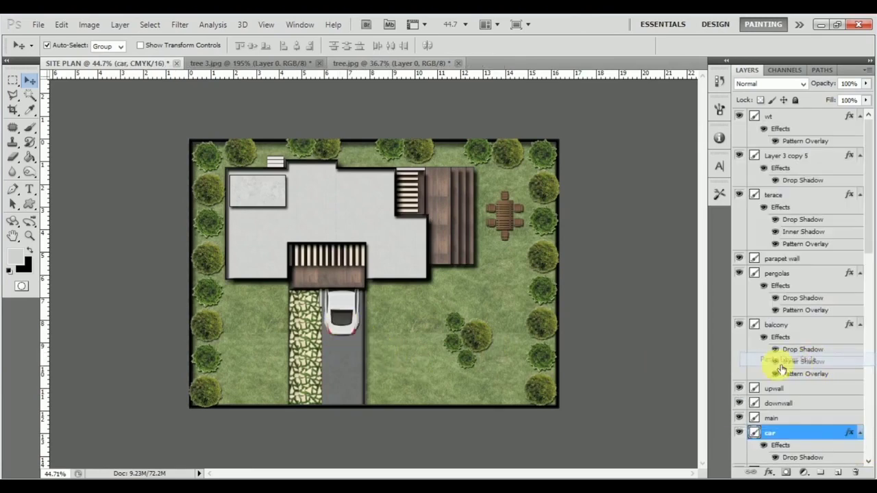